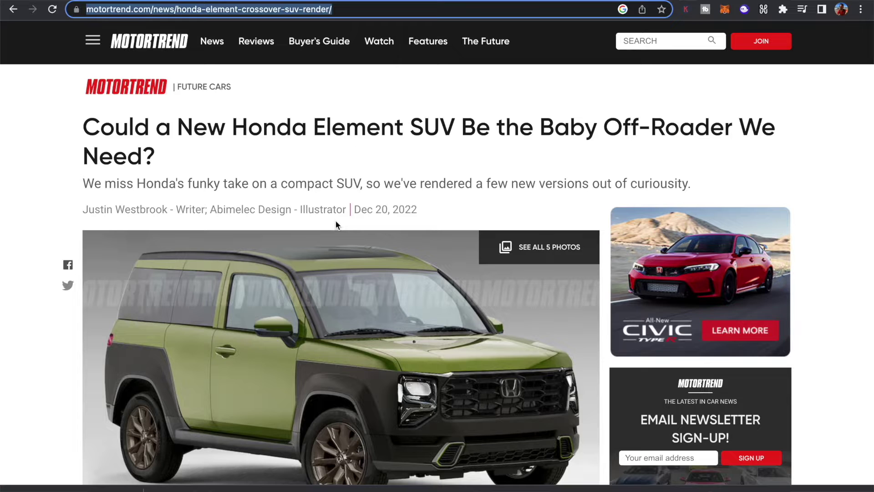
Step: Scroll up and down through the MotorTrend Honda Element concept render article
scroll(336, 225, down, 10)
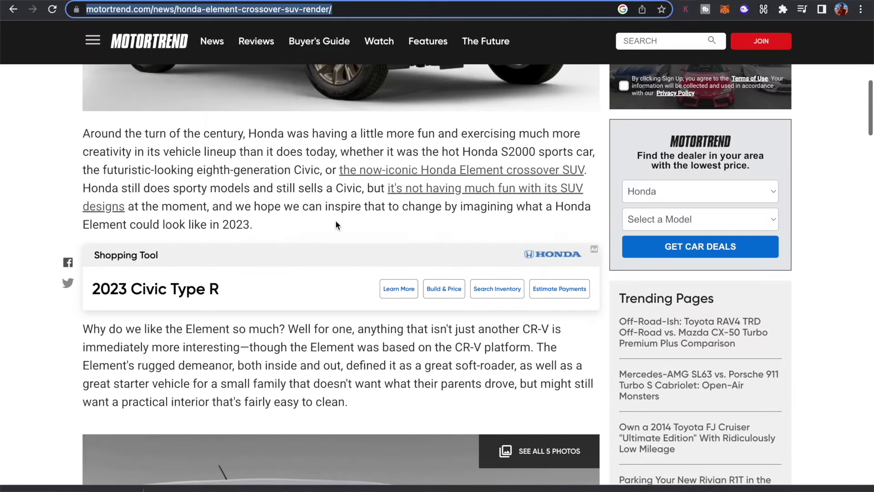
scroll(336, 225, up, 5)
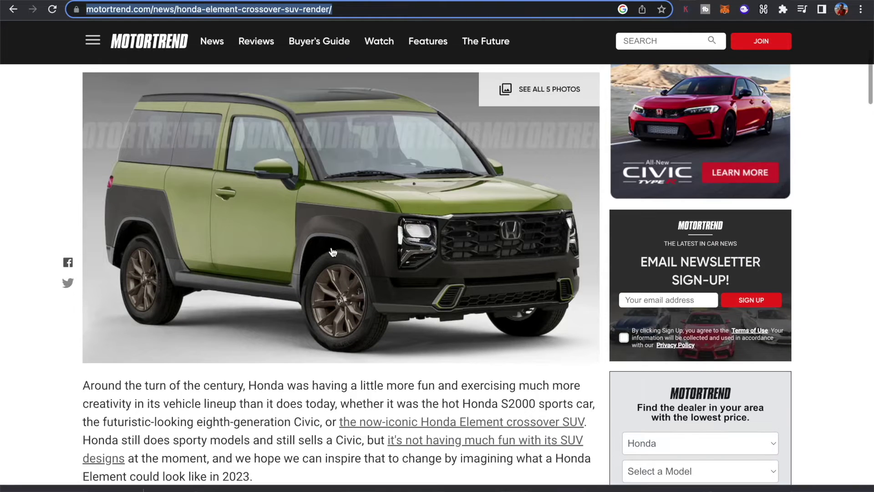
scroll(333, 252, down, 14)
scroll(333, 252, down, 20)
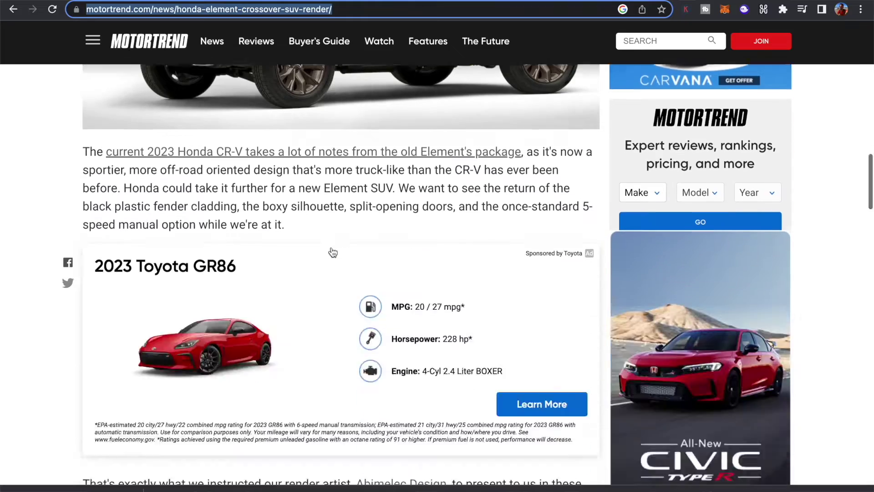
scroll(331, 247, down, 6)
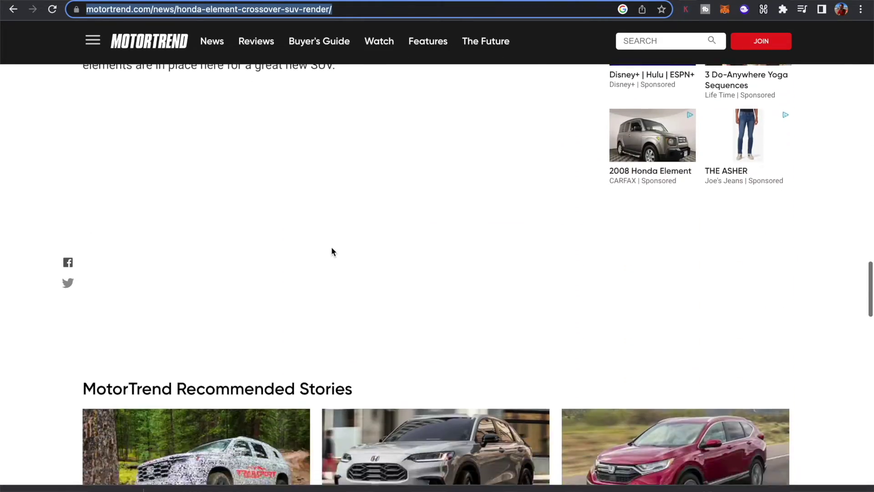
scroll(331, 248, up, 20)
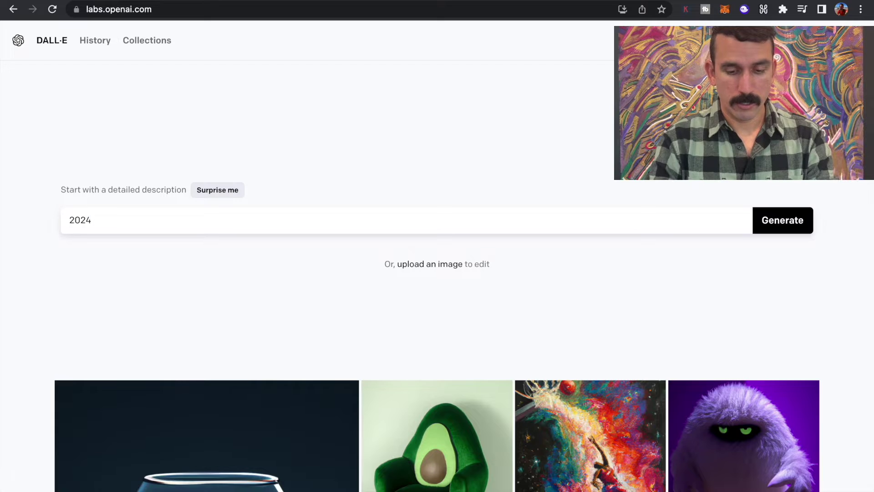
Step: Generate images for '2024 honda element off roading in joshua tree national park' and enlarge the third
text(honda element)
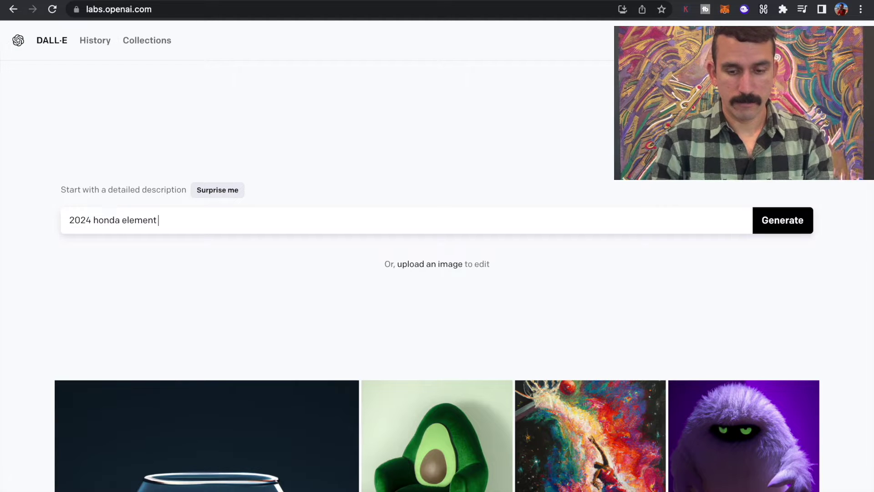
text( off roading)
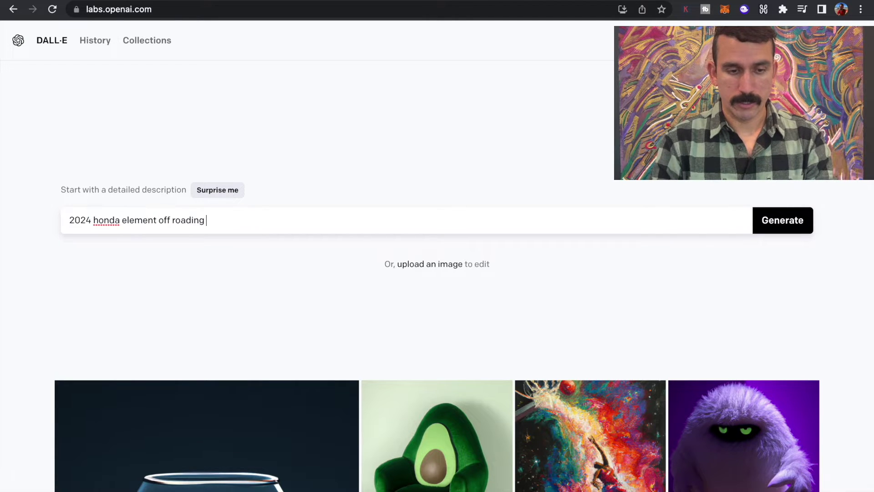
text( in )
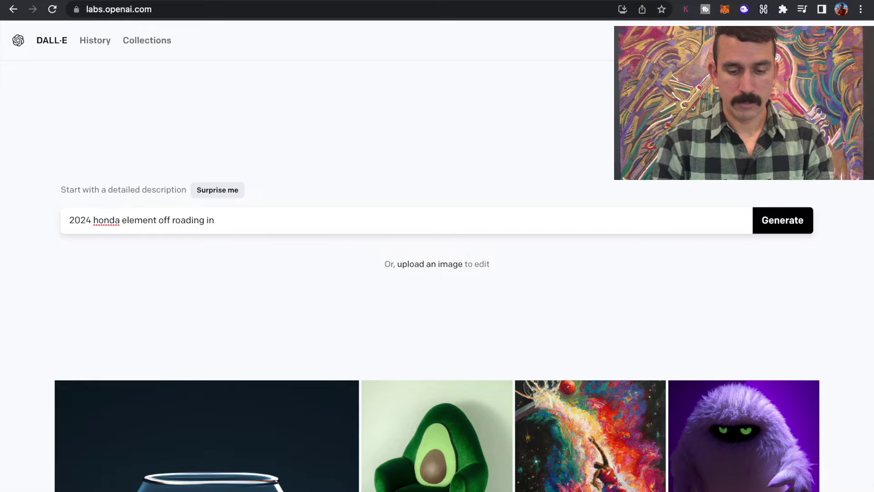
text(joshua tree)
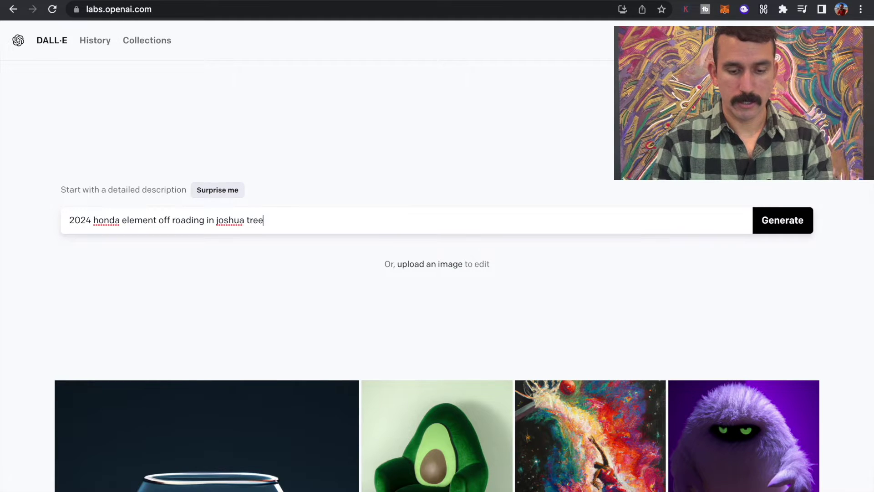
text( national park)
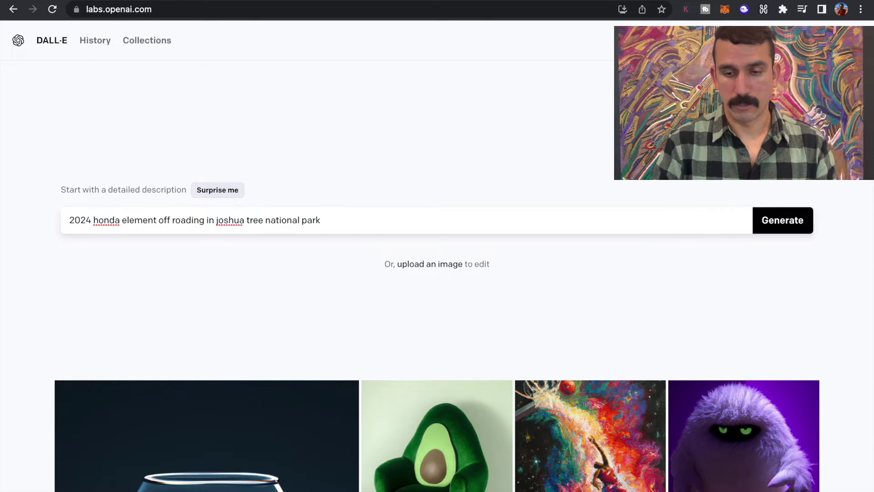
click(779, 228)
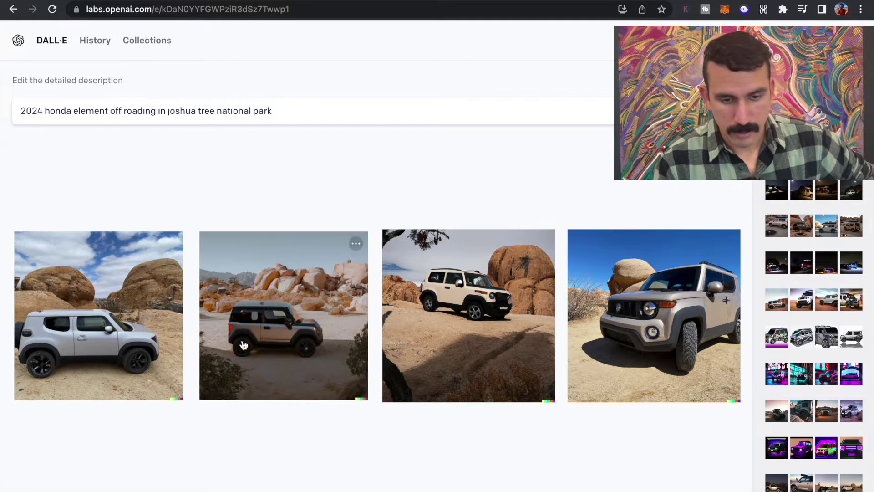
click(479, 334)
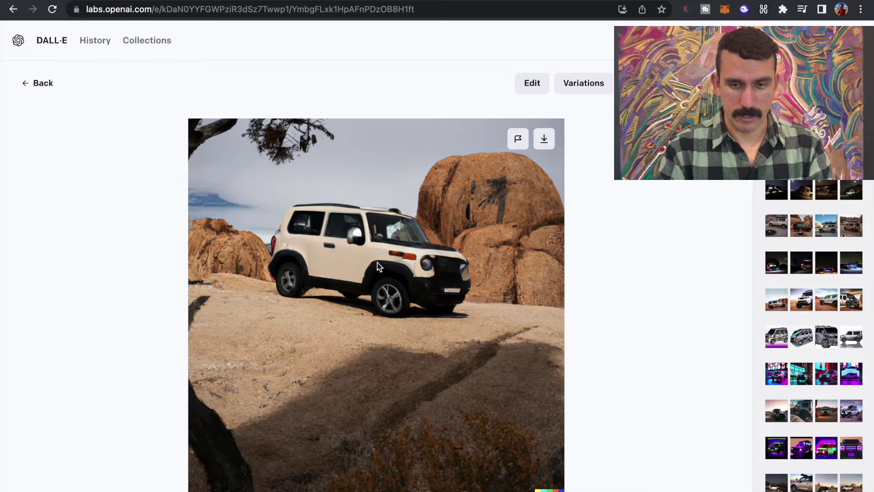
Step: Enlarge the fourth and then the third Joshua Tree image, returning to the grid after each
click(31, 85)
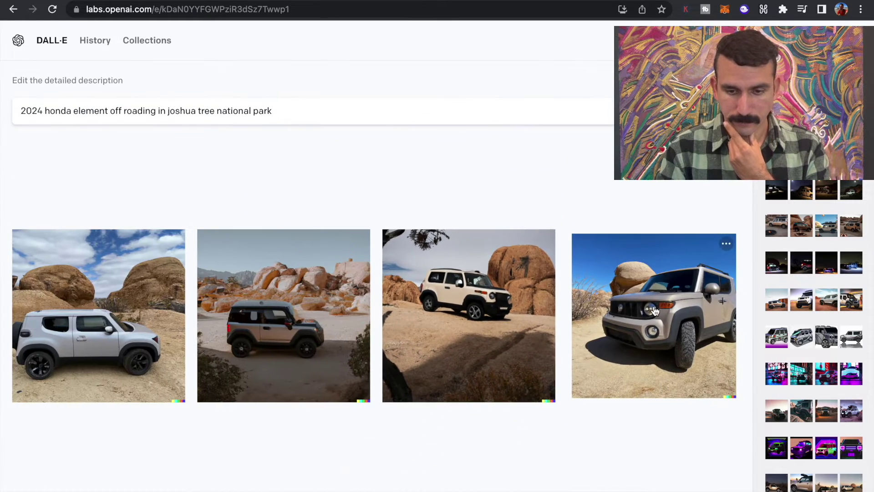
click(654, 310)
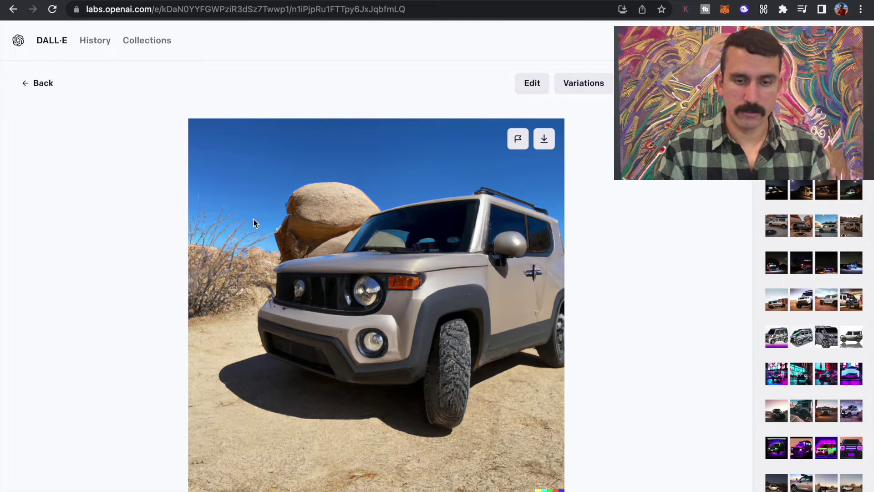
click(23, 85)
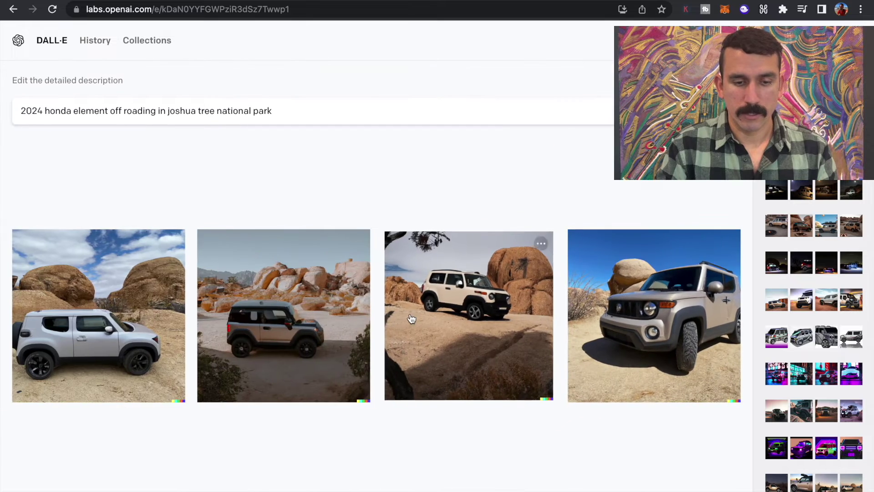
click(411, 319)
click(21, 91)
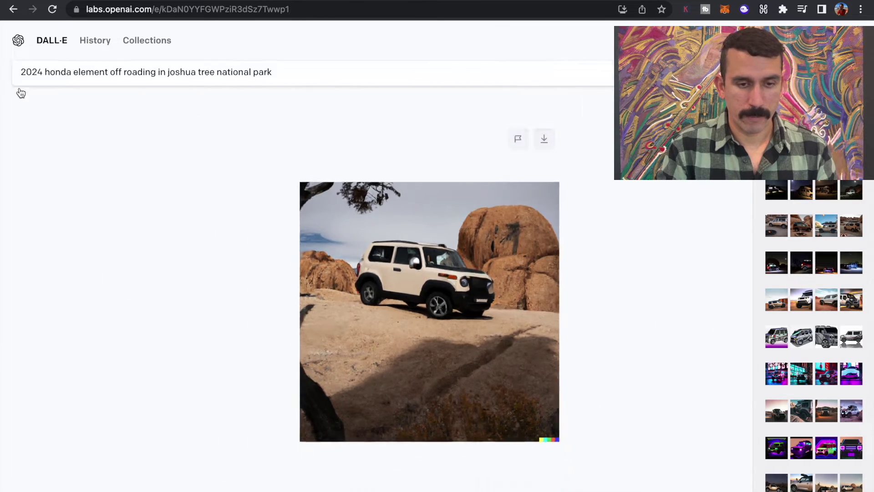
click(300, 107)
Step: Extend the prompt with 'at night with the full moon' and regenerate
triple_click(301, 107)
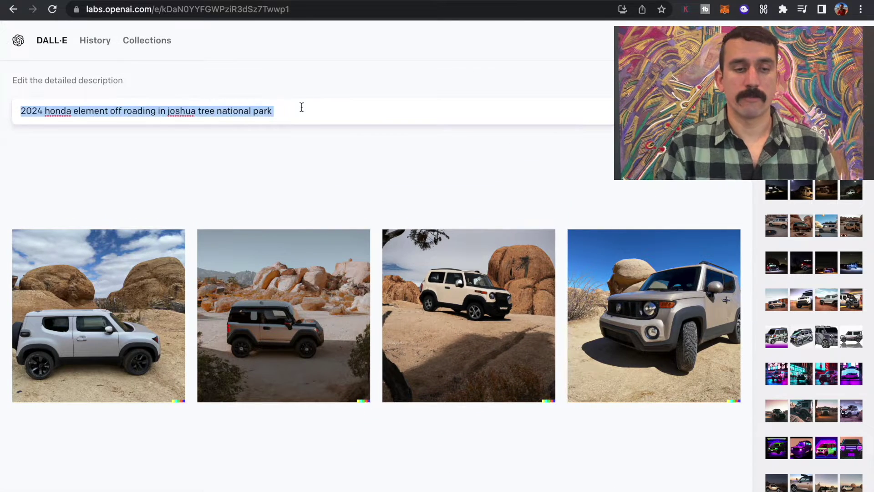
click(301, 107)
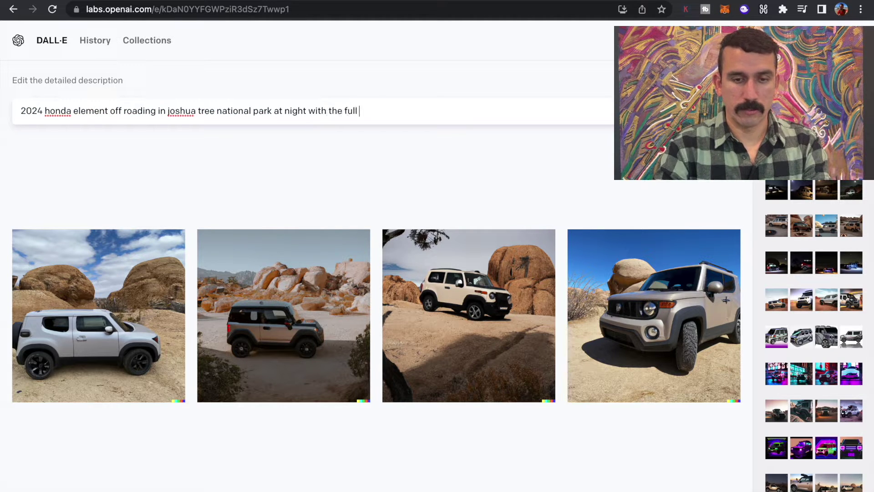
key(Return)
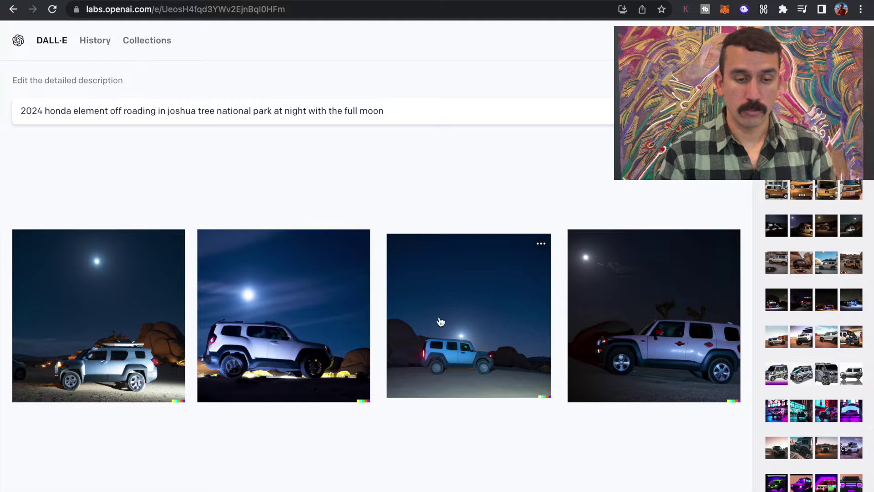
Step: Enlarge the fourth and first moonlit images, returning to the results each time
click(652, 330)
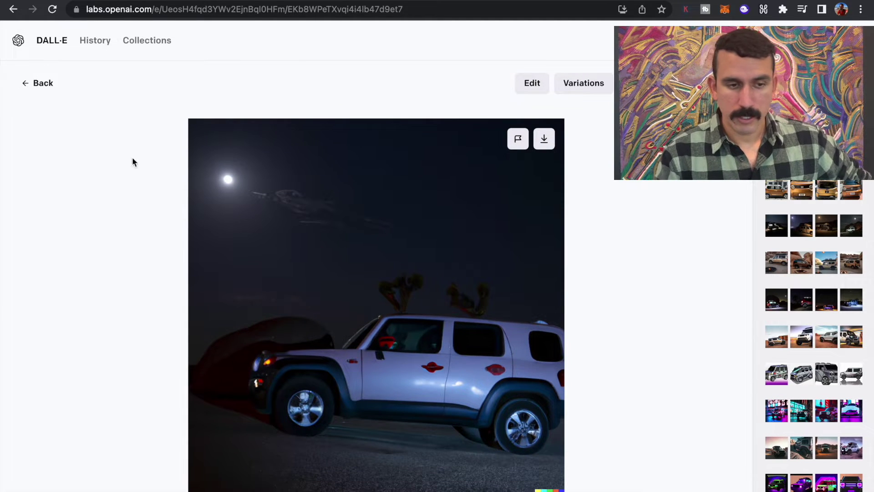
click(29, 86)
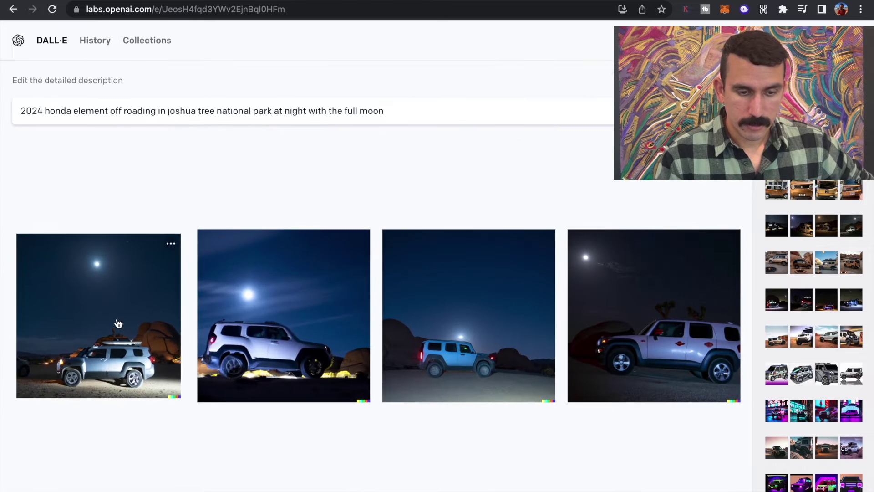
click(118, 323)
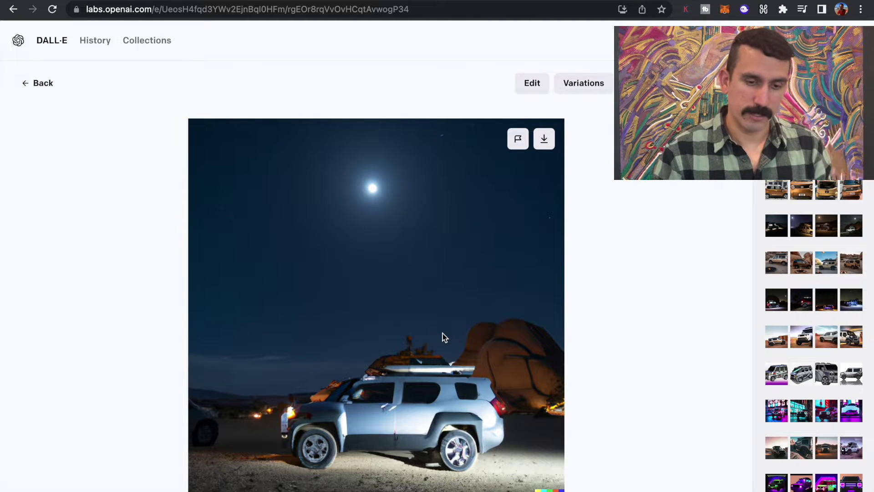
click(25, 97)
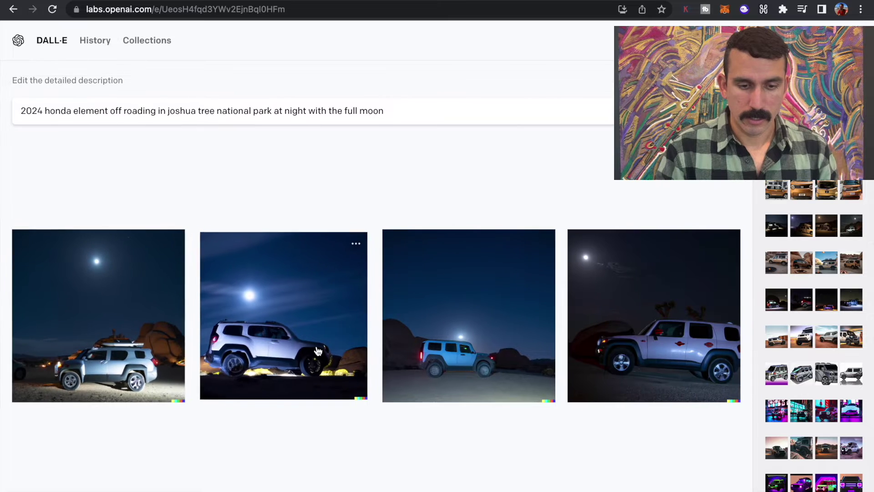
Step: Save the enlarged second moonlit image to the Desktop and return to the results
click(316, 346)
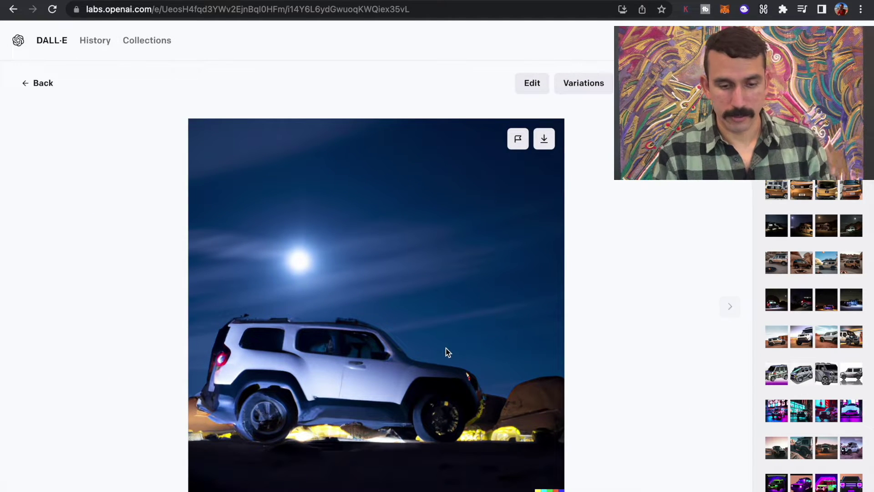
right_click(425, 348)
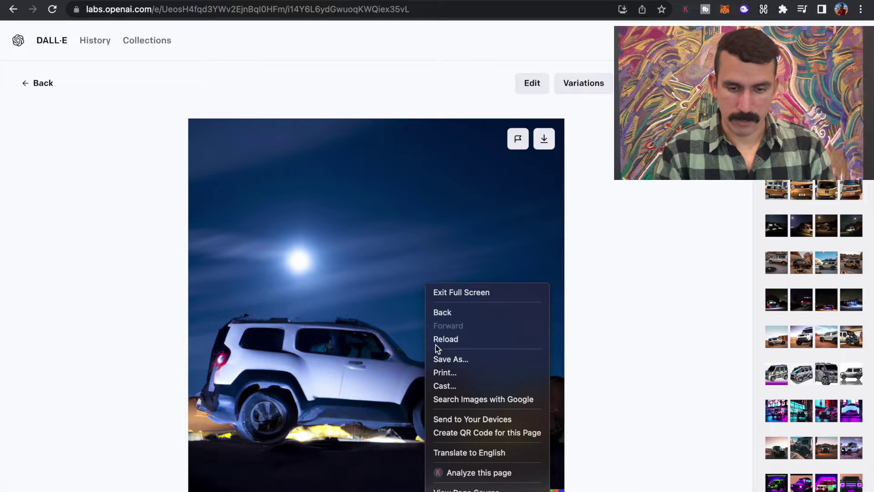
click(476, 359)
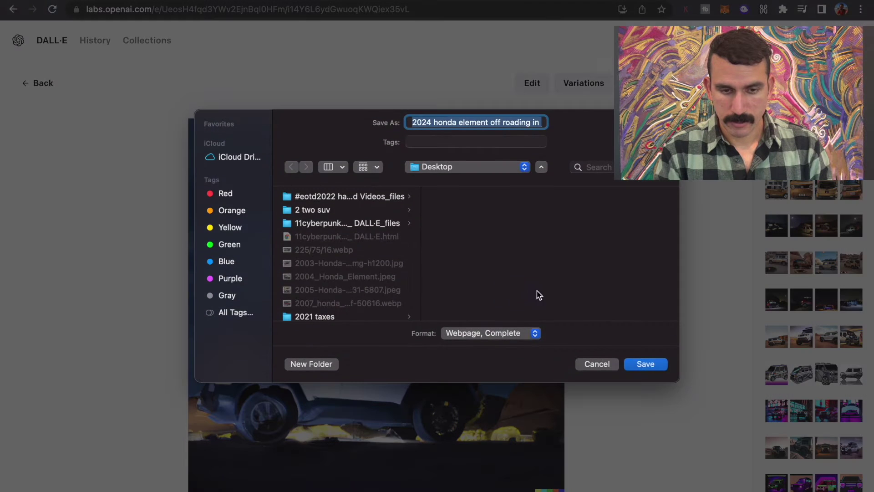
click(641, 364)
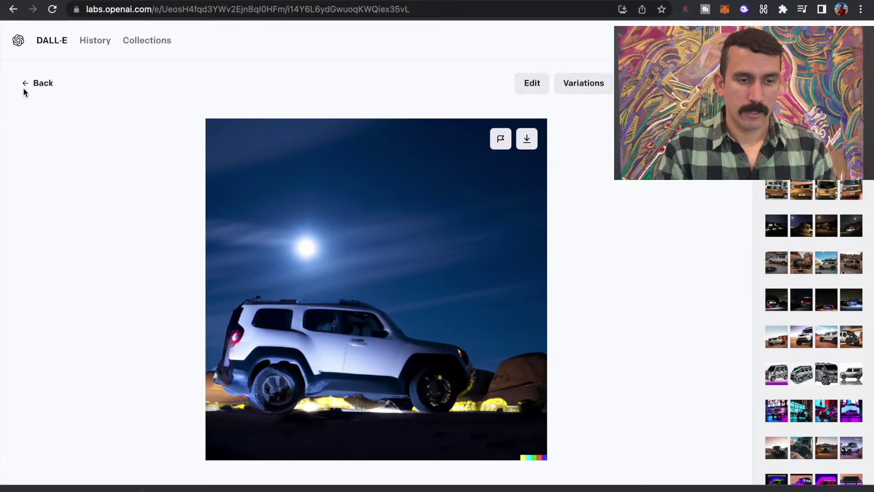
right_click(30, 75)
click(146, 106)
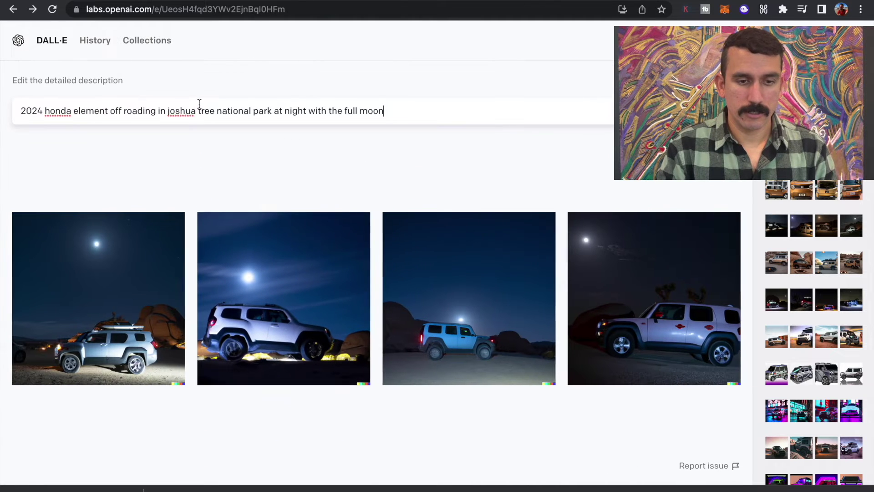
Step: Replace the prompt with a cyberpunk Times Square Honda Element description and generate
triple_click(359, 108)
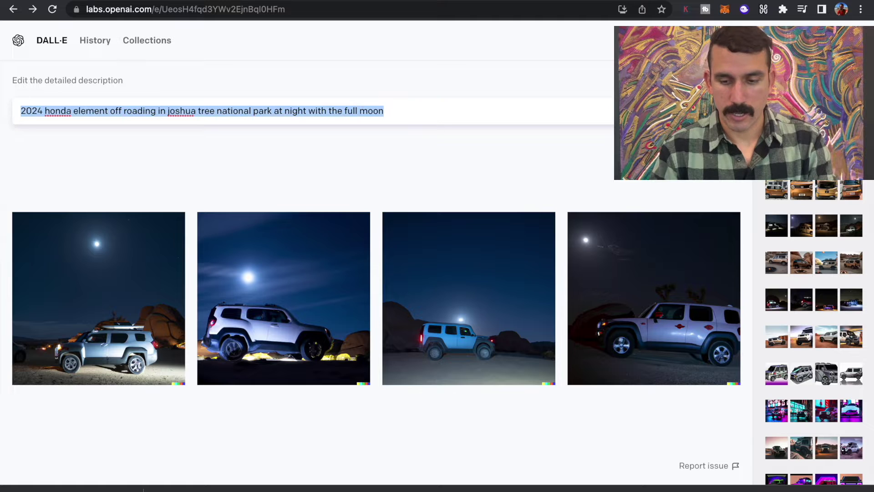
text(create a honda element in the style of cyber punk in times square new yo)
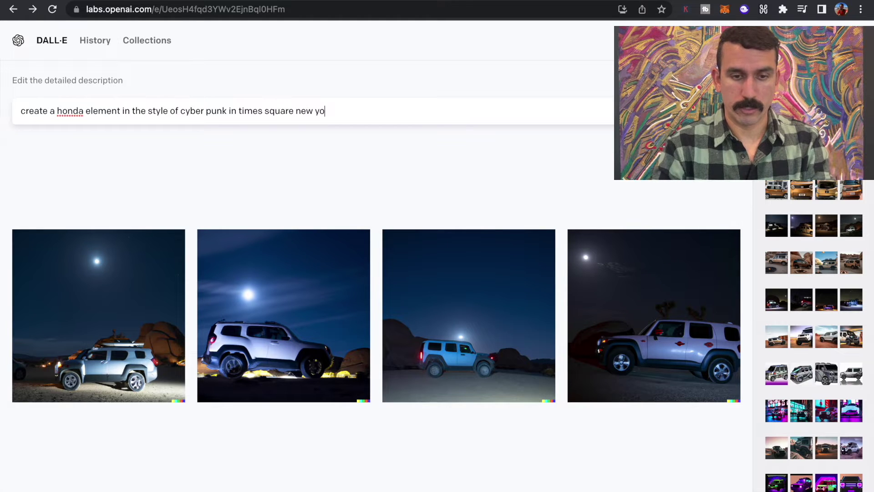
text(rk)
key(Return)
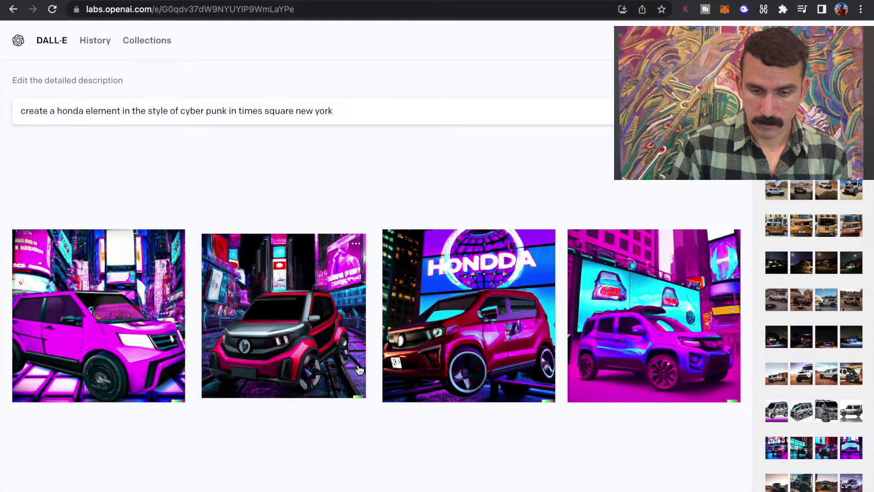
Step: Enlarge the third, purple, and red-and-black cyberpunk results, ending on the red HONDDA car
click(485, 326)
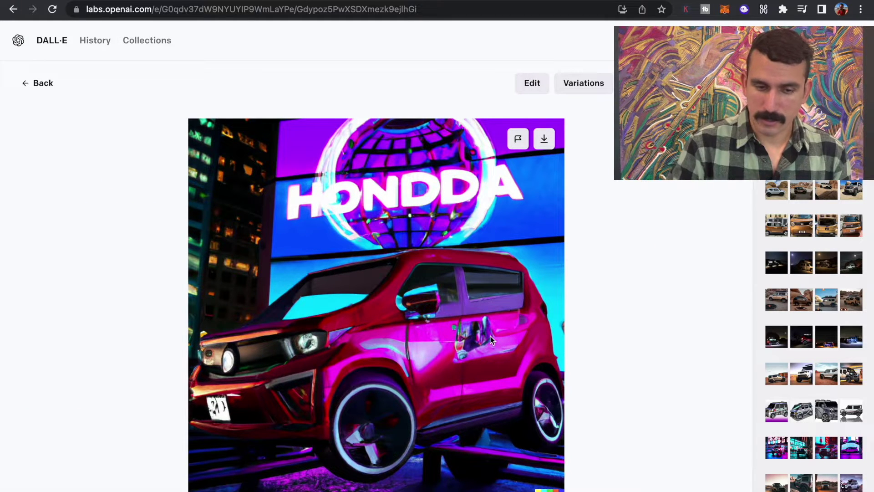
click(28, 87)
click(605, 343)
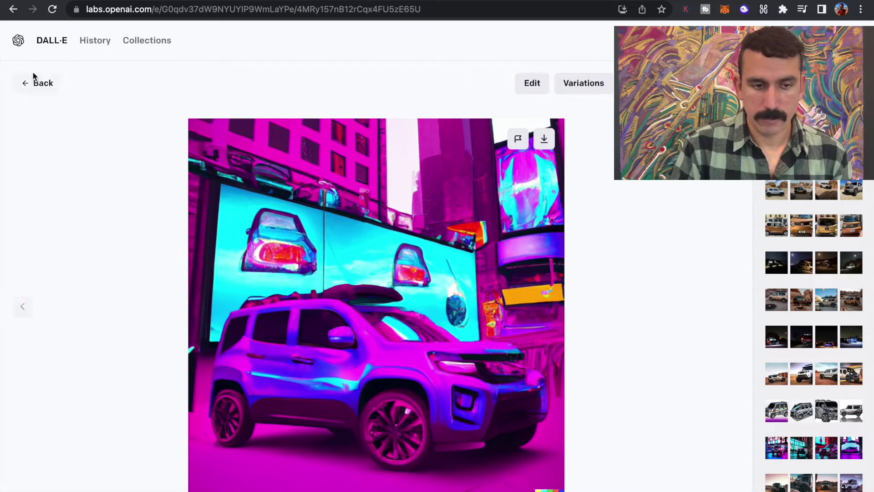
click(23, 87)
click(282, 296)
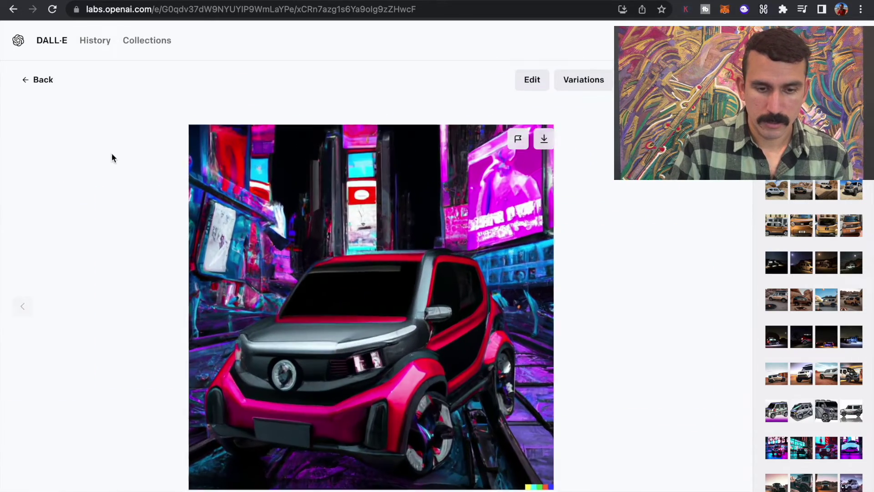
click(23, 83)
click(467, 314)
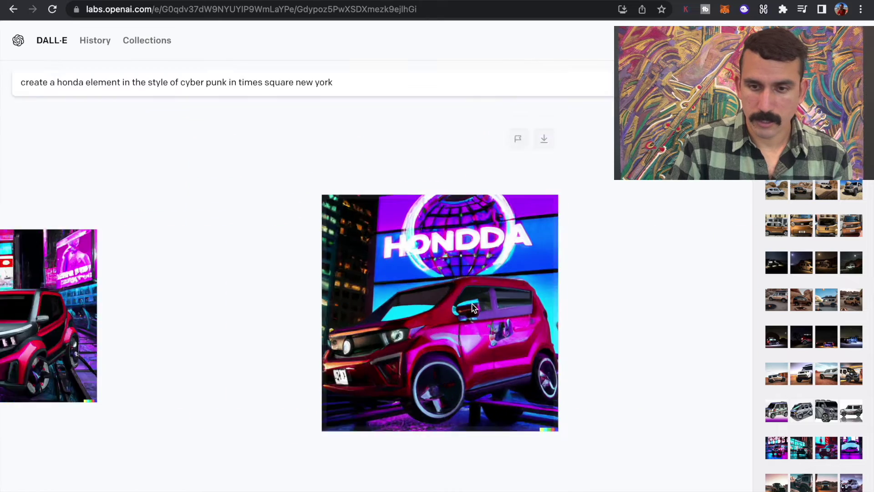
Step: Create variations of the red HONDDA car, view the fifth one, and begin a '2024 tan' prompt
click(580, 84)
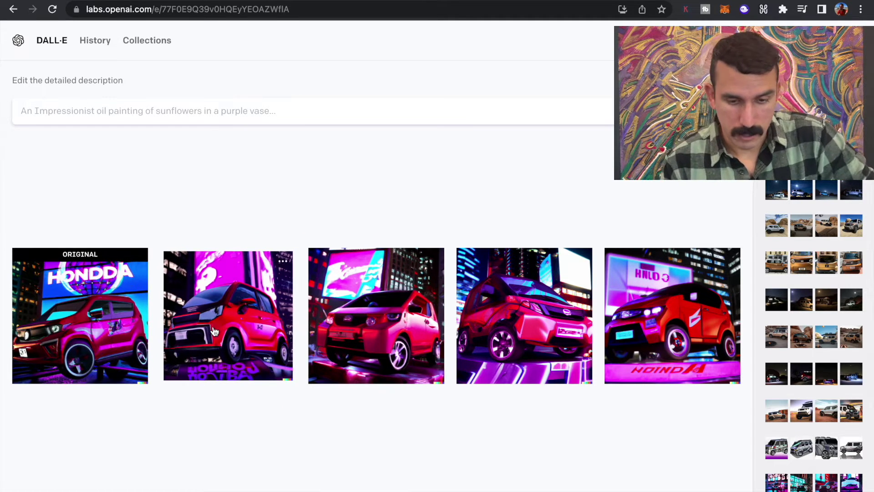
click(704, 301)
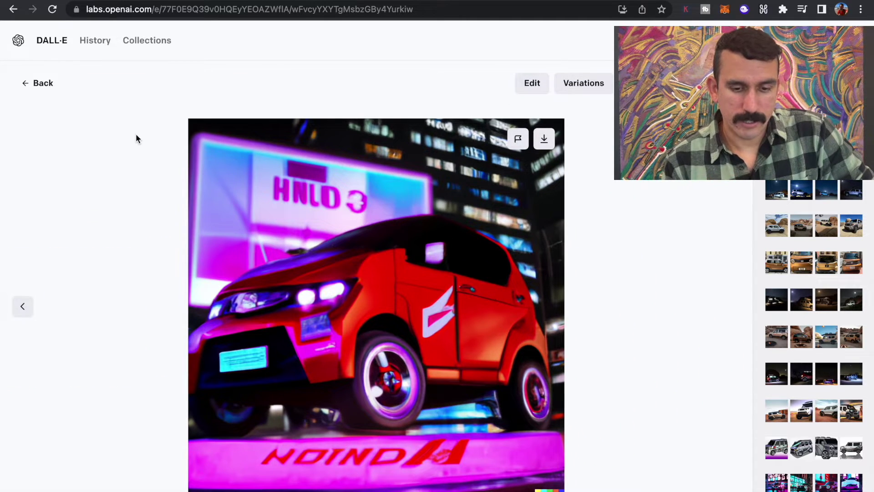
click(24, 85)
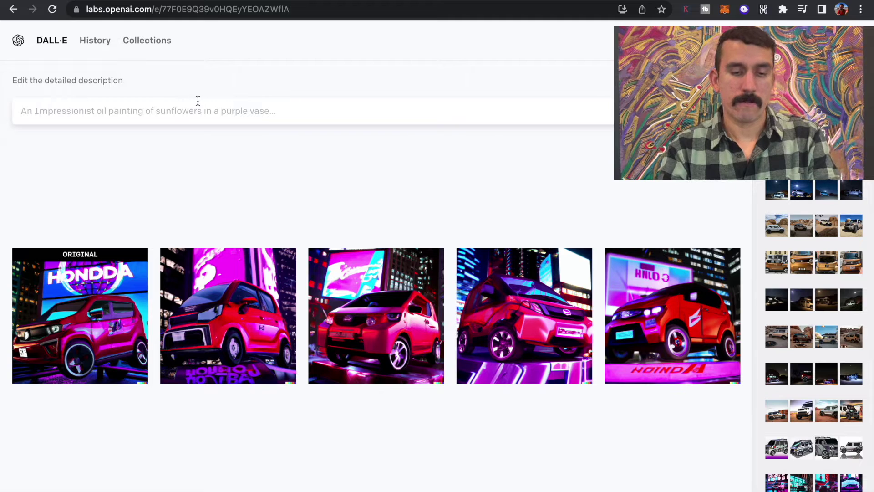
text(2024 tan)
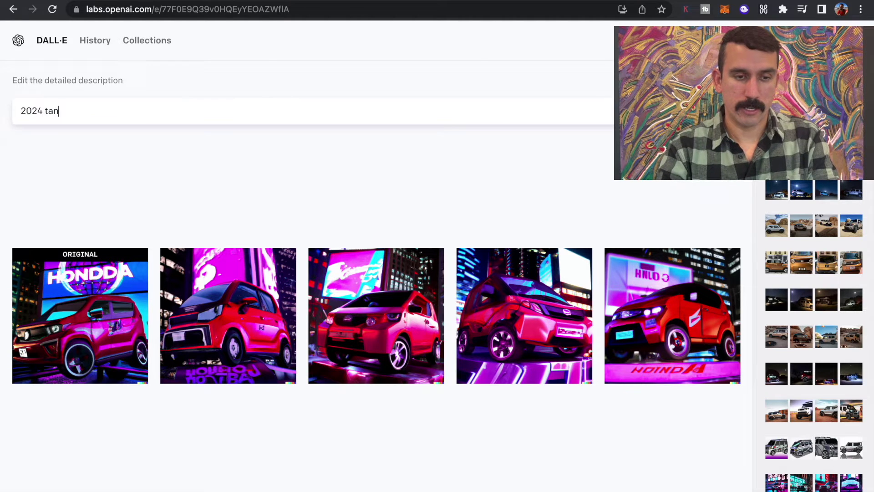
text( honad eleme)
Step: Generate '2024 tan honda element in zion national park off road tires and slighty muddy'
key(BackSpace)
key(BackSpace)
key(BackSpace)
key(BackSpace)
key(BackSpace)
key(BackSpace)
key(BackSpace)
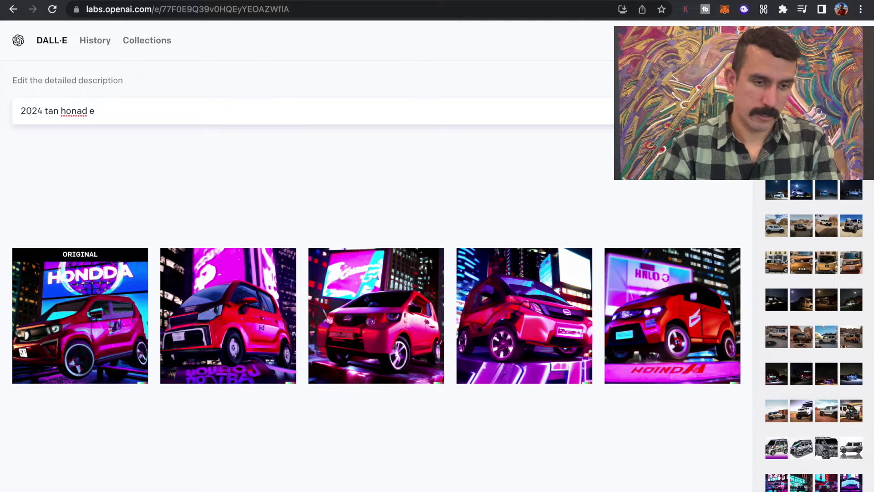
key(BackSpace)
text(da elee)
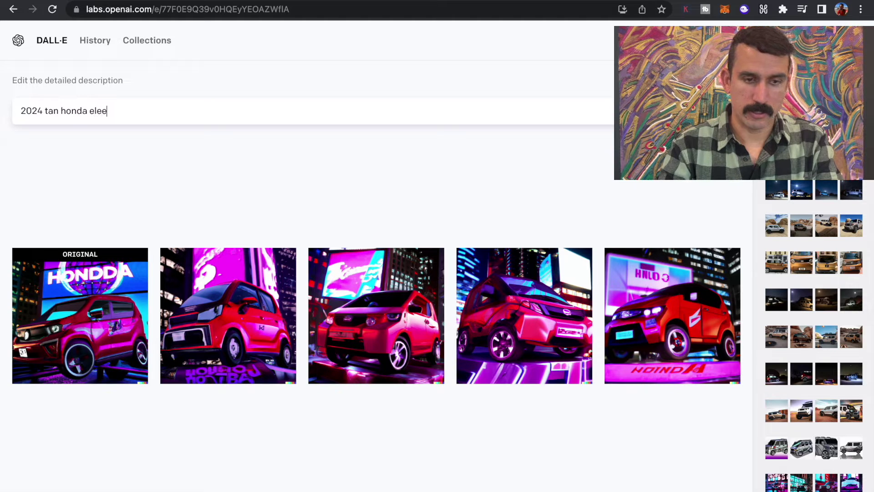
key(BackSpace)
text(ment)
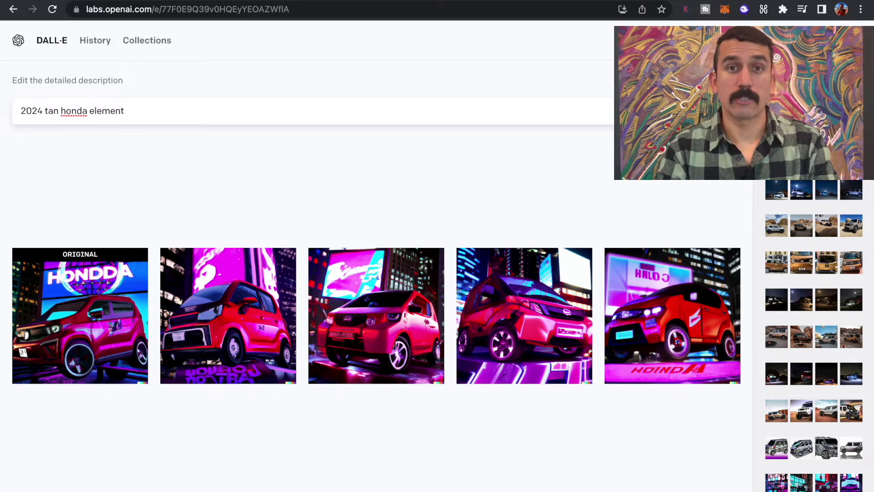
text(zion national )
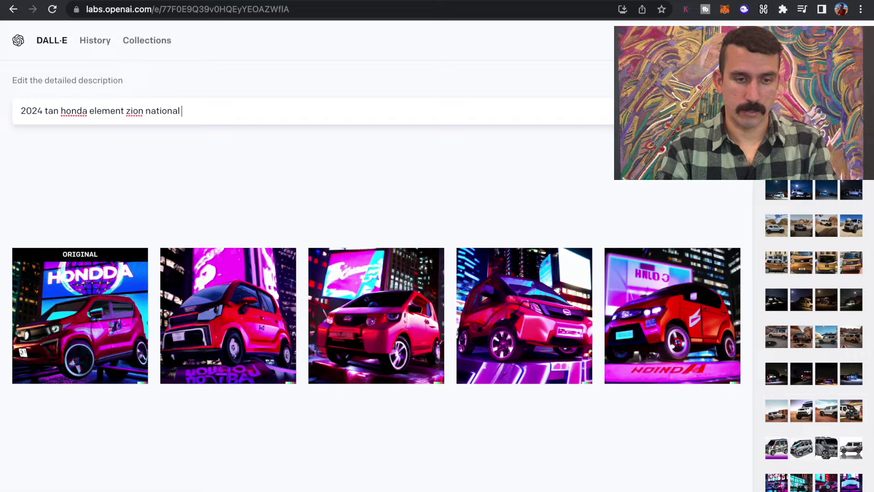
text(park)
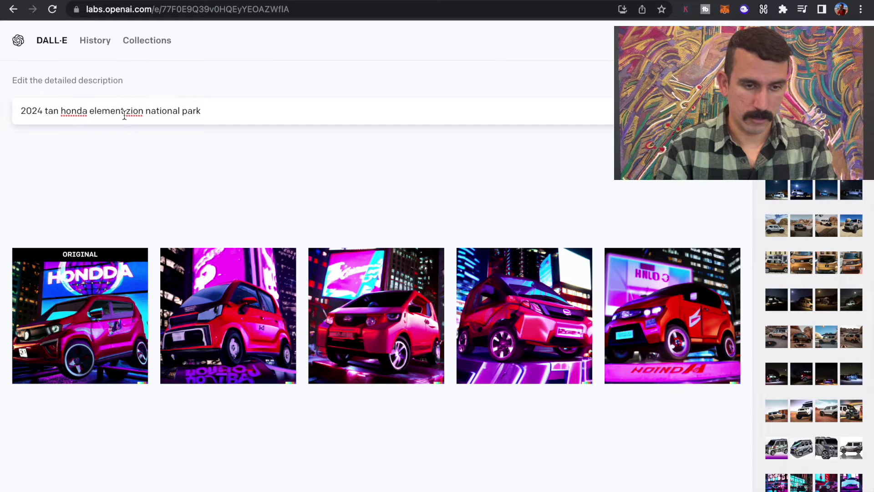
click(125, 114)
text(in)
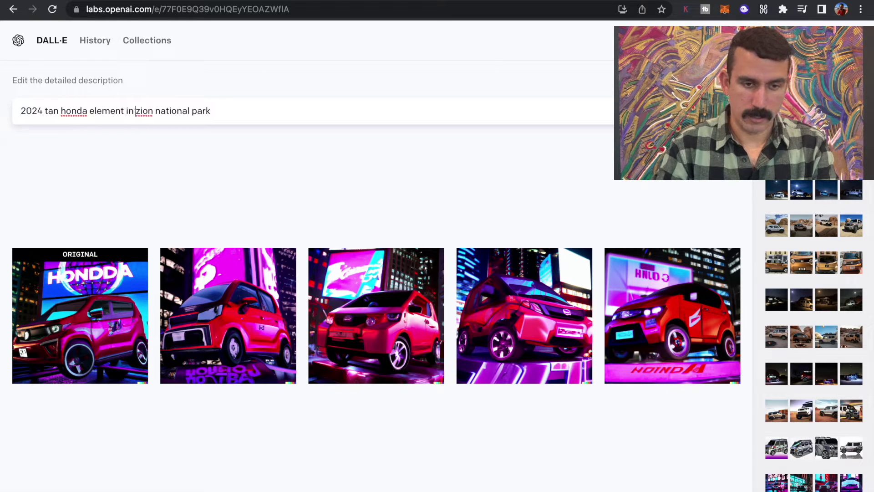
click(242, 120)
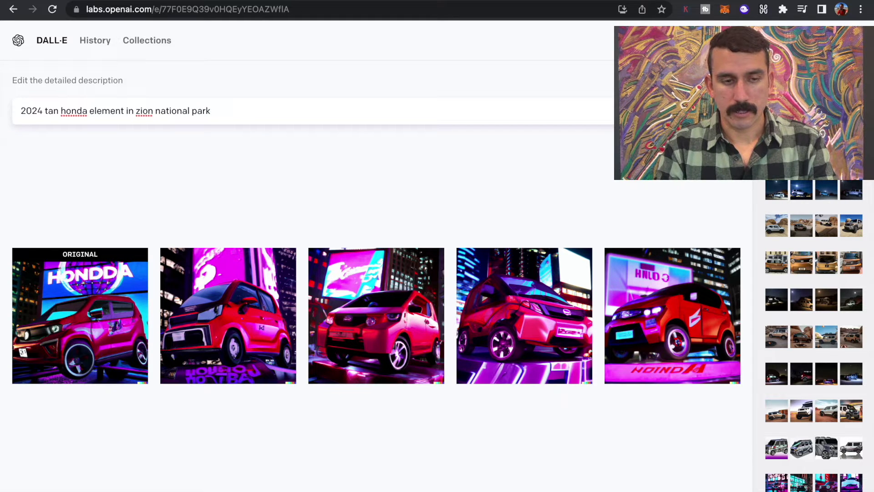
text(off road tires )
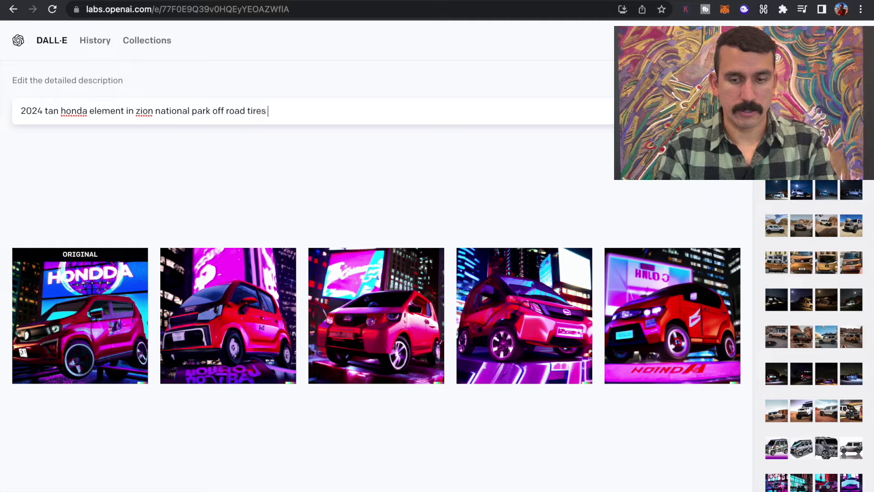
text(and sl)
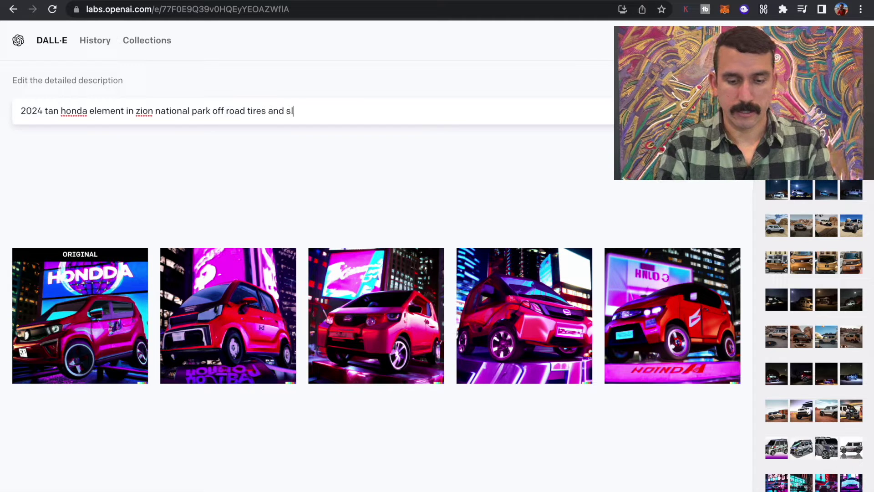
text(ighty muddy)
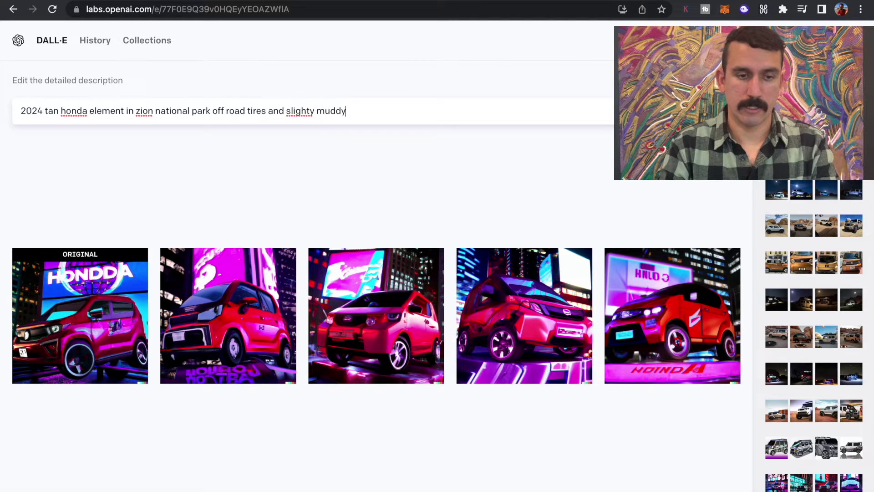
key(Return)
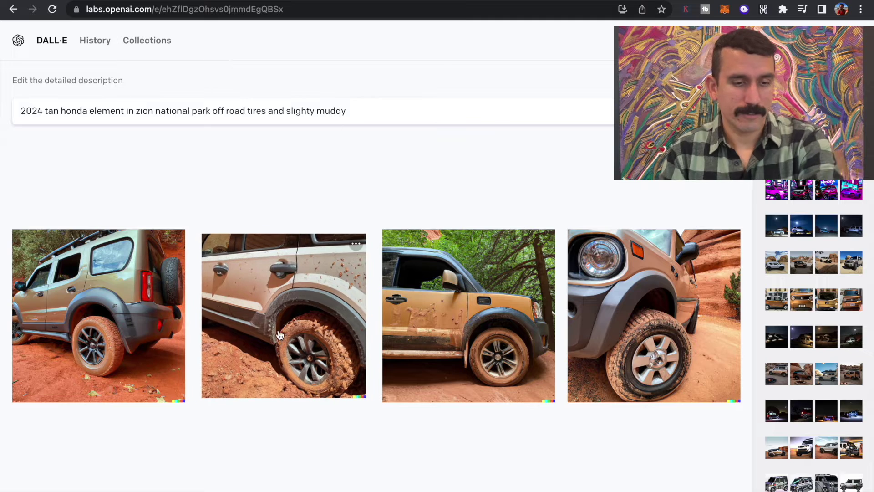
Step: Enlarge the first Zion result, the tan SUV on red dirt, and save it to the Desktop
click(97, 277)
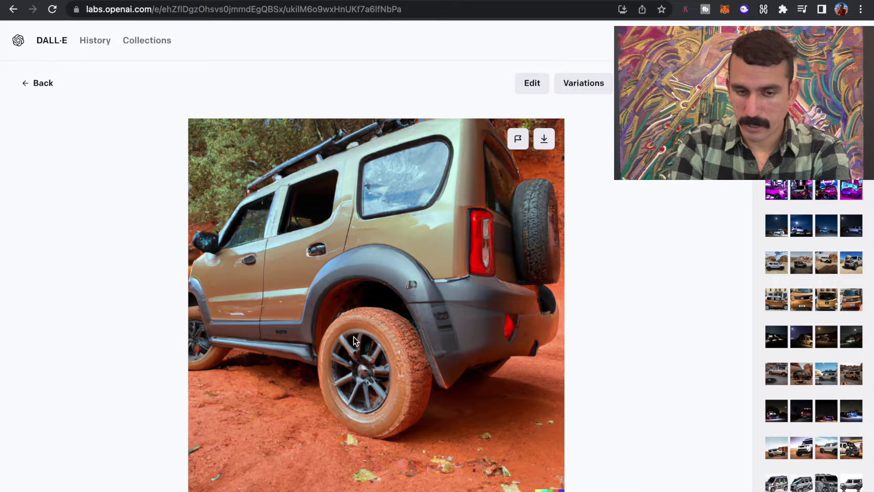
right_click(384, 326)
click(415, 359)
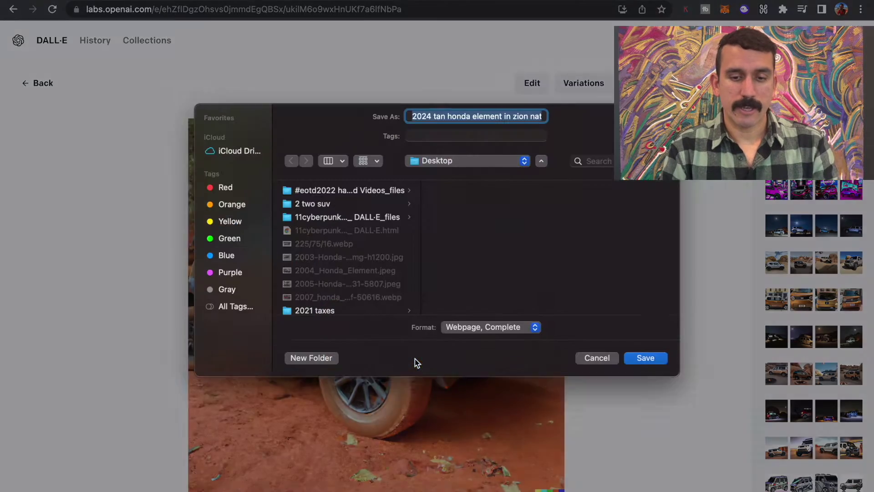
click(647, 363)
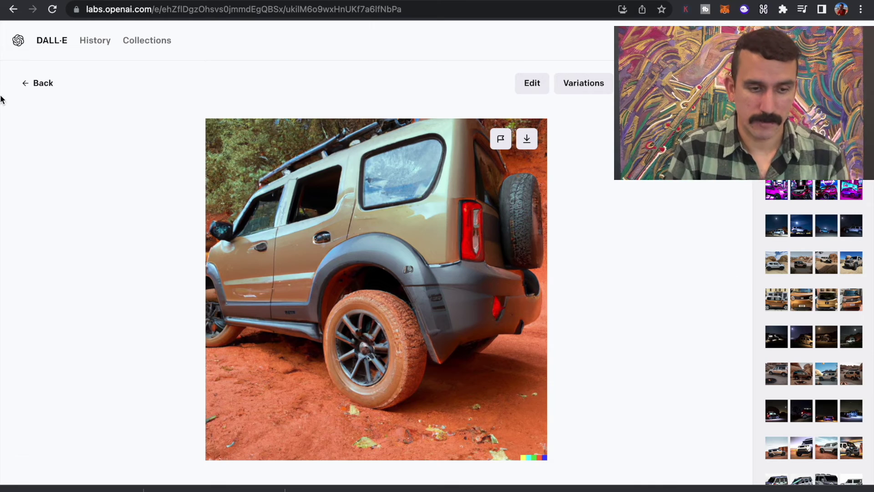
Step: View the second, third and fourth Zion results enlarged, returning to the grid after each
click(25, 83)
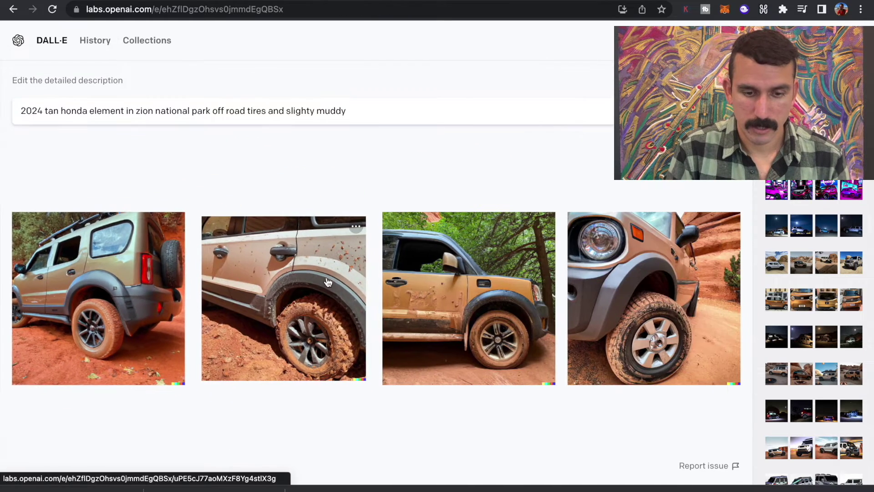
click(214, 230)
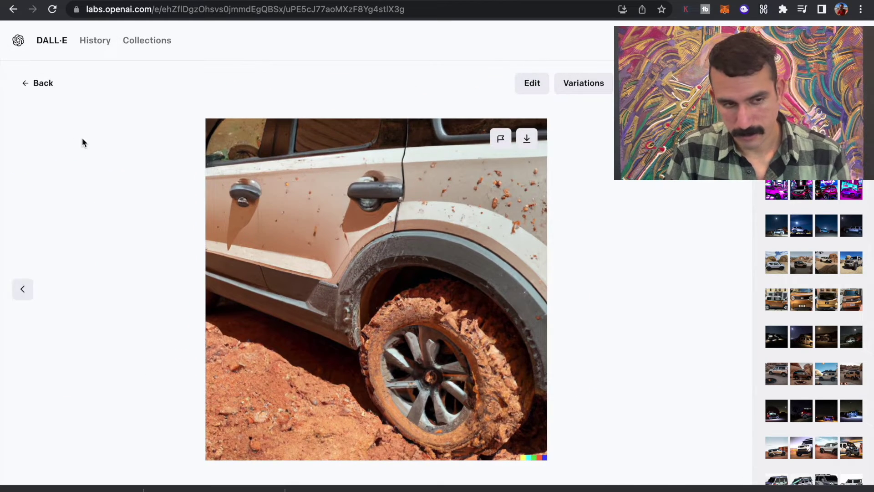
click(25, 85)
click(473, 298)
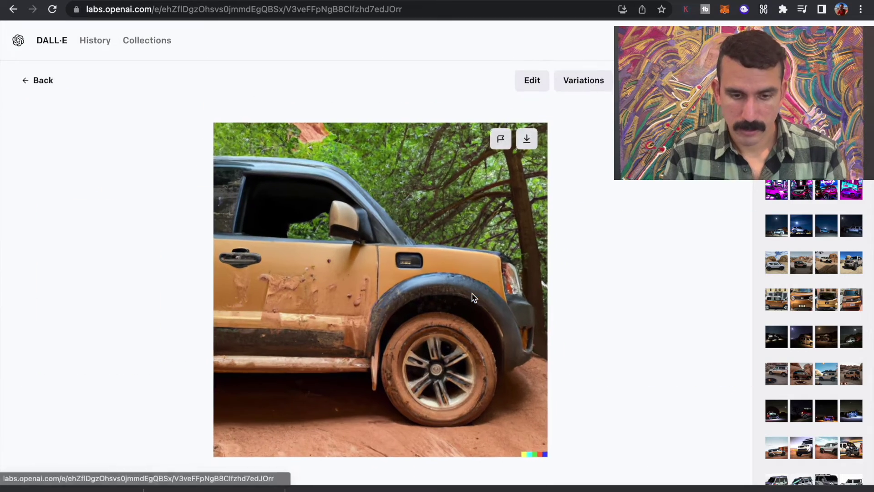
click(26, 82)
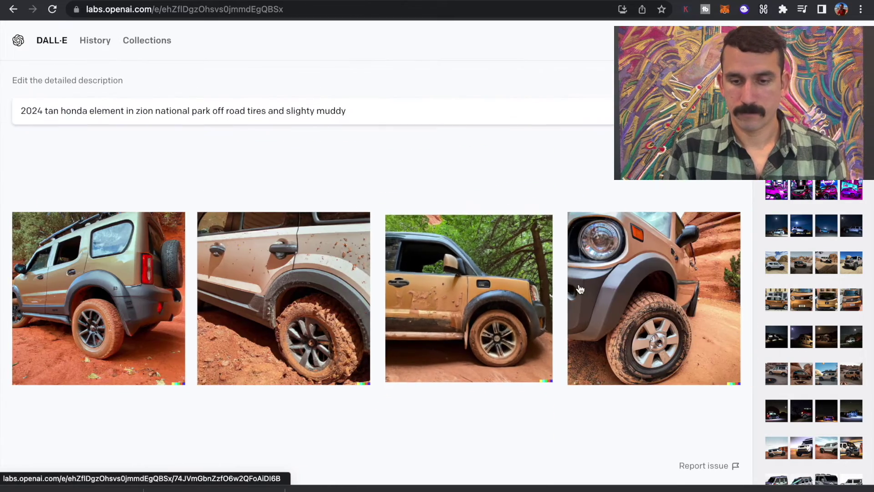
click(579, 285)
click(23, 83)
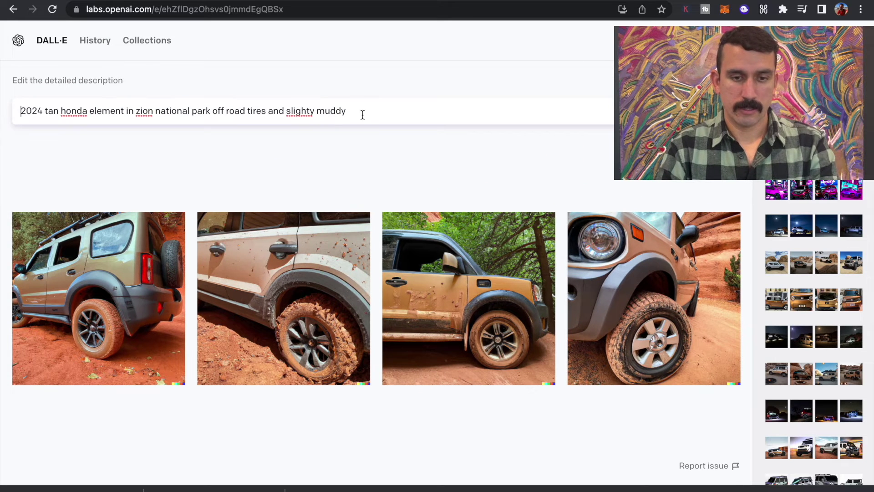
Step: Append 'give it clam shell doors' to the Zion prompt and regenerate
click(363, 114)
text(give it c)
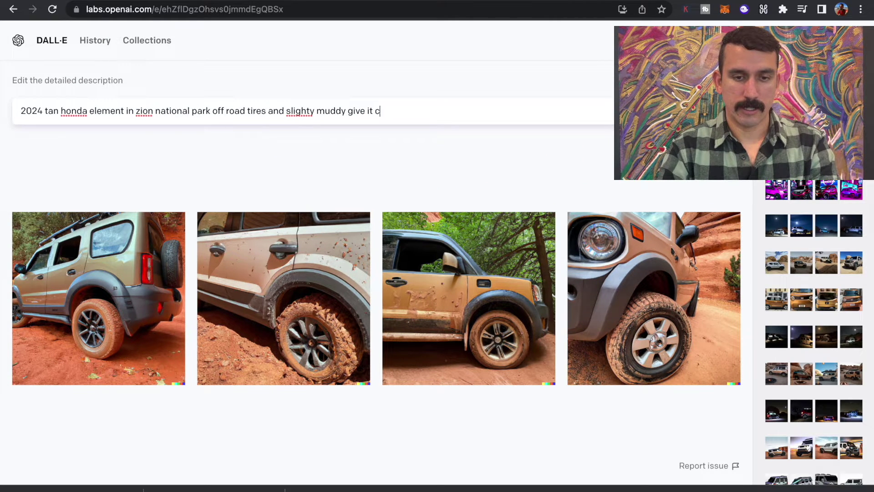
text(lam shell doors)
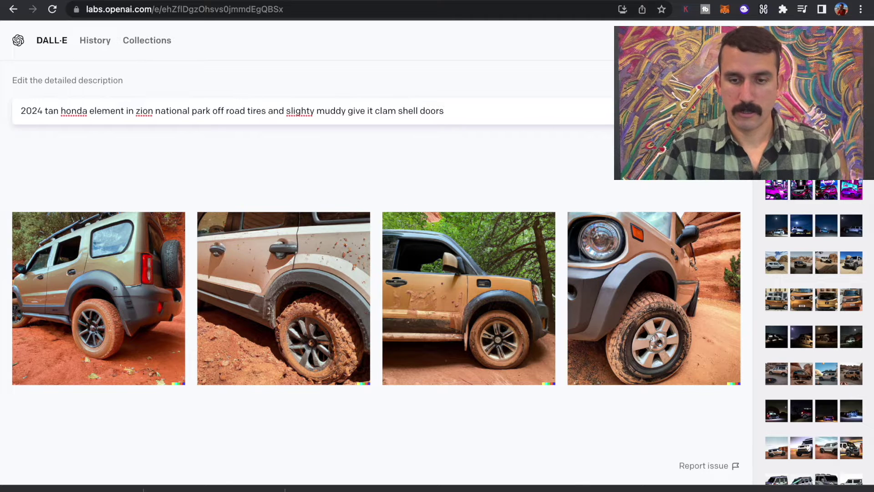
key(Return)
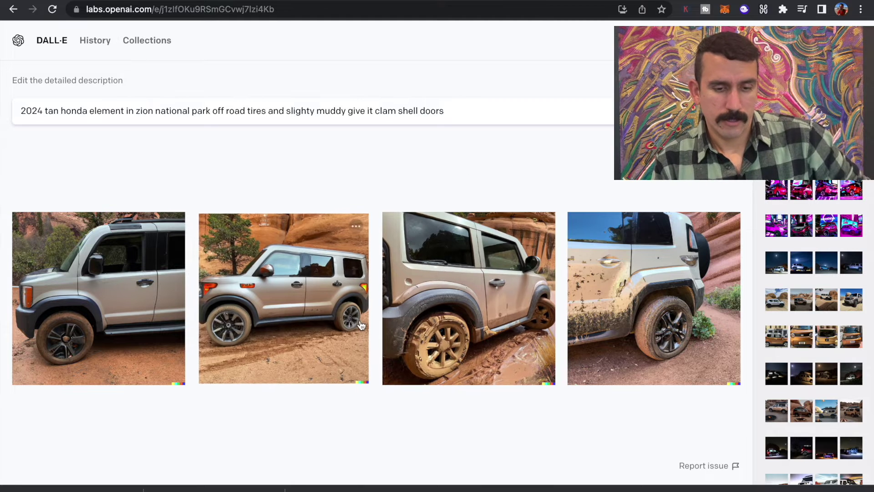
Step: Enlarge the fourth and third clam shell door results, then return to the grid
click(627, 288)
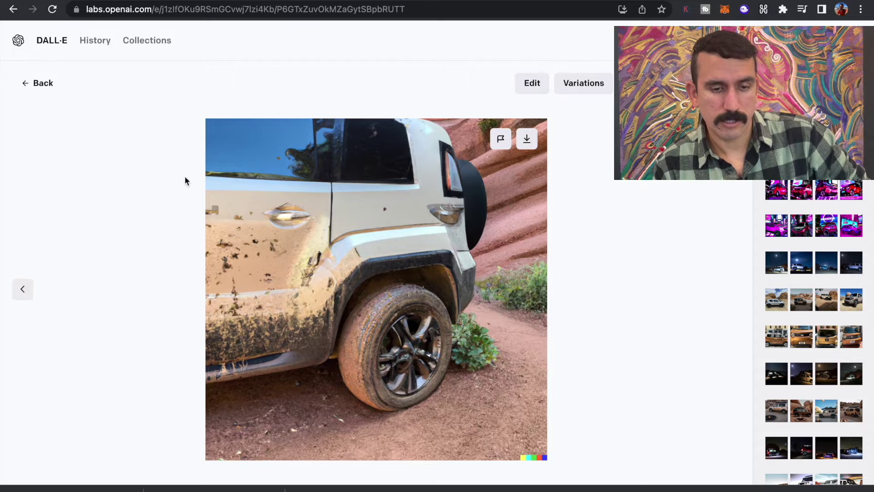
click(18, 83)
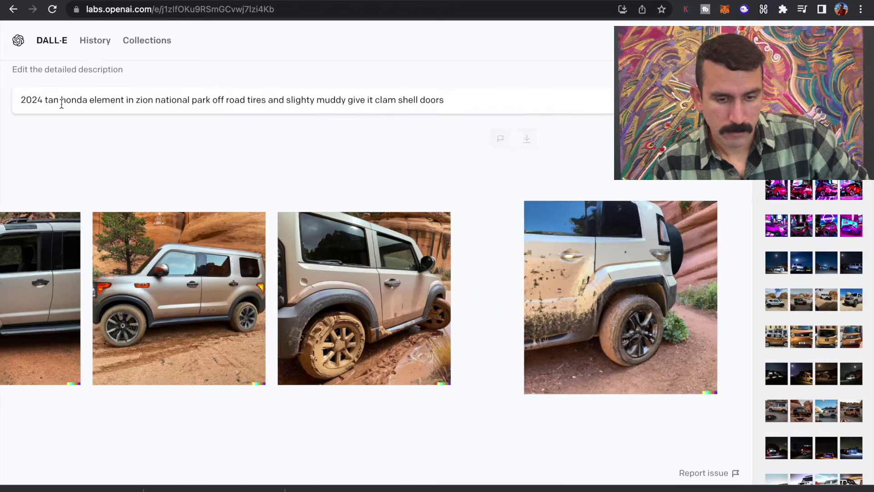
click(470, 312)
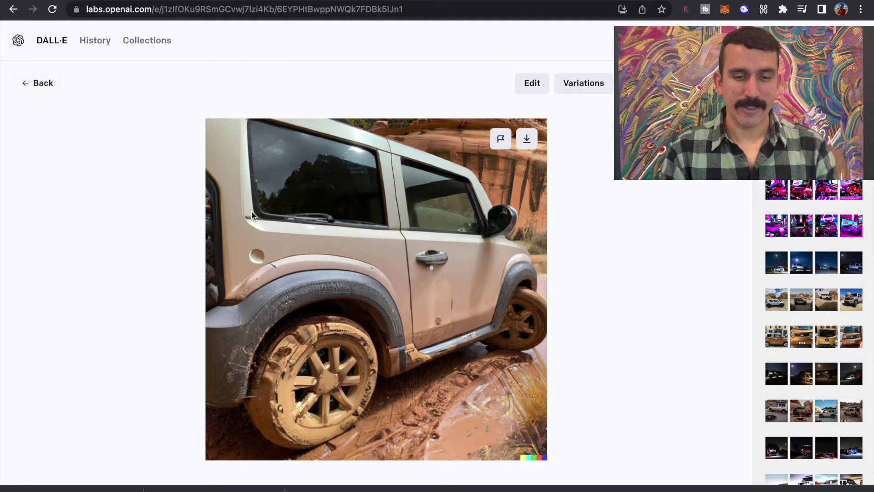
click(24, 83)
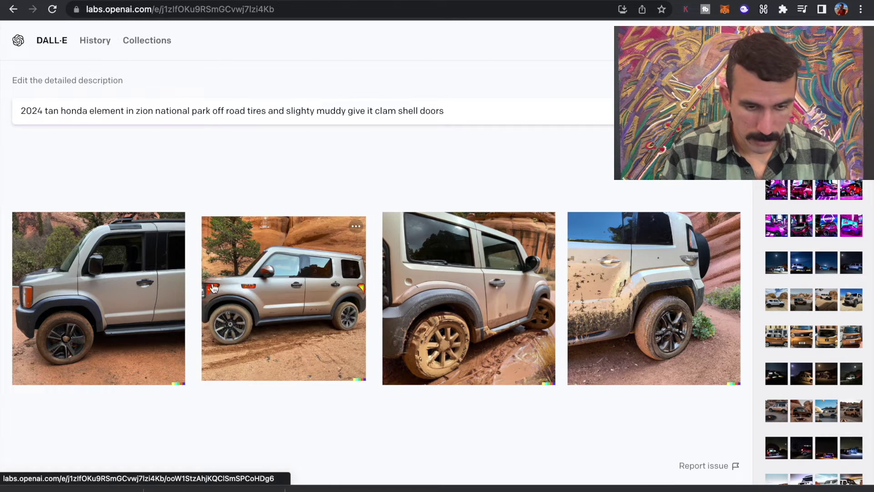
Step: Change the prompt ending 'give it clam shell doors' to 'with the doors open' and regenerate
triple_click(481, 117)
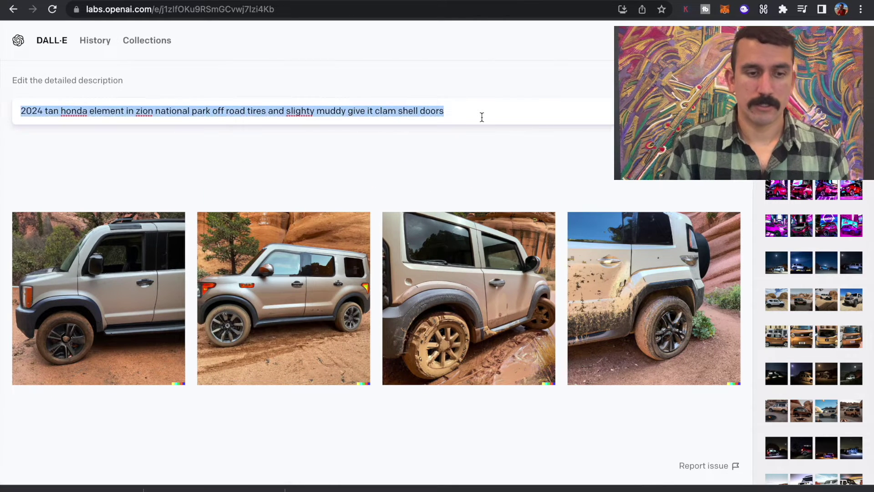
click(500, 99)
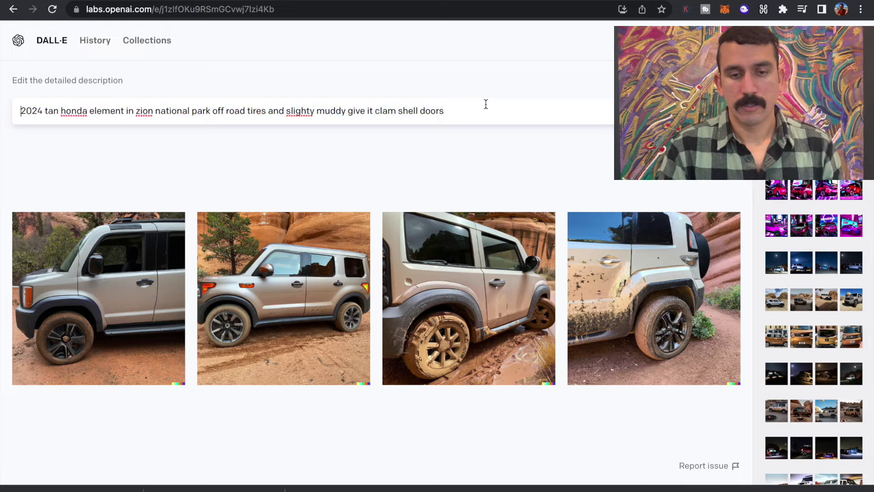
triple_click(455, 111)
double_click(463, 113)
key(BackSpace)
key(BackSpace)
key(BackSpace)
key(BackSpace)
key(BackSpace)
key(BackSpace)
key(BackSpace)
key(BackSpace)
key(BackSpace)
key(BackSpace)
key(BackSpace)
key(BackSpace)
key(BackSpace)
key(BackSpace)
key(BackSpace)
key(BackSpace)
key(BackSpace)
key(BackSpace)
key(BackSpace)
key(BackSpace)
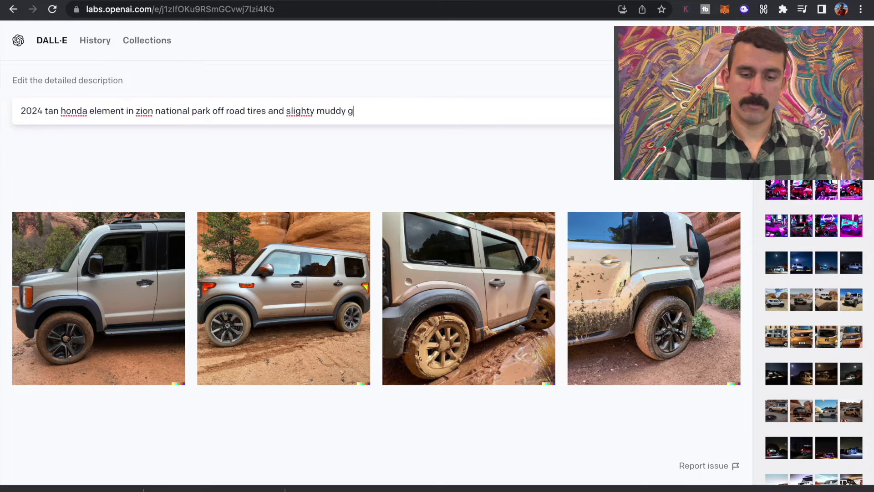
text(with the doors,)
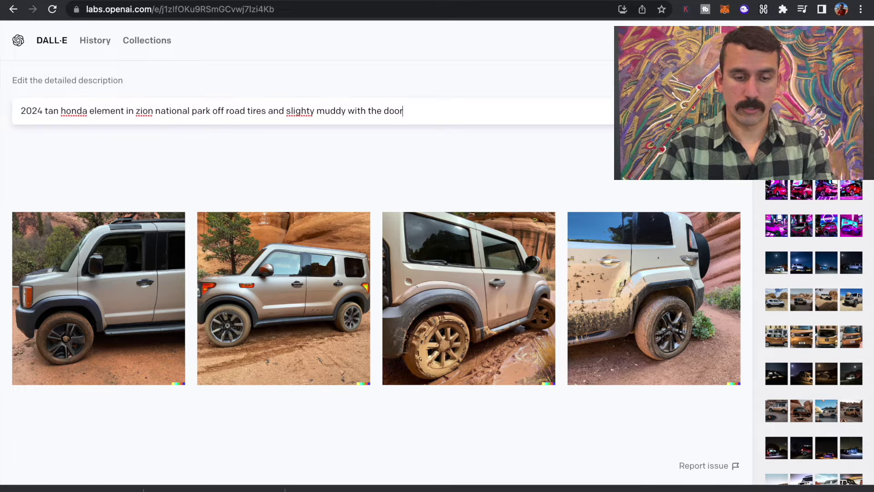
key(BackSpace)
text(open)
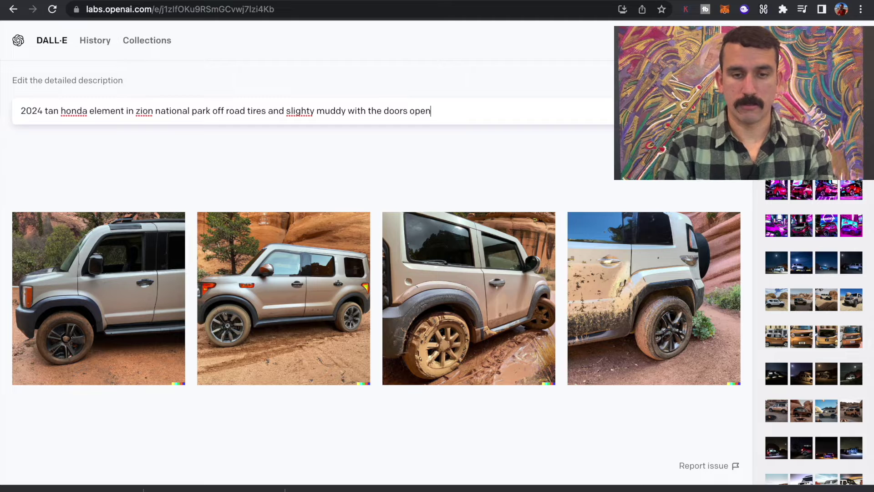
key(Return)
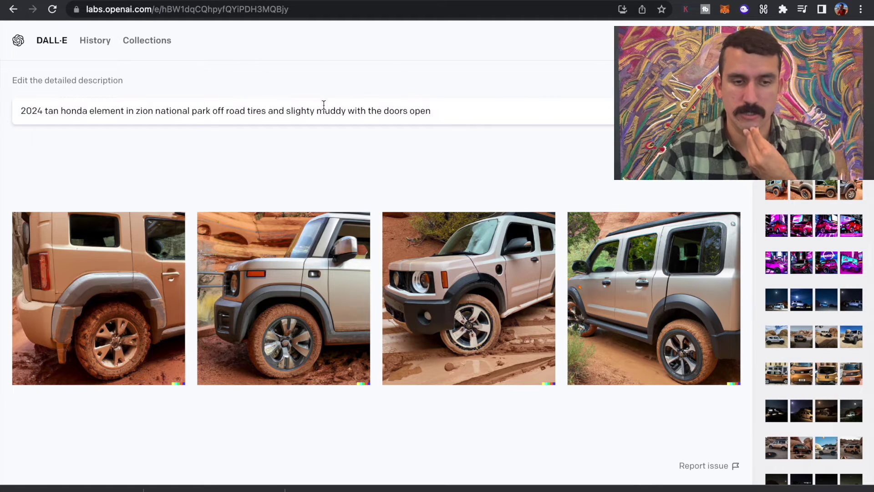
Step: Generate images for '2024 honda element hybrid with big off road tires at night in Yosemite national park'
triple_click(443, 110)
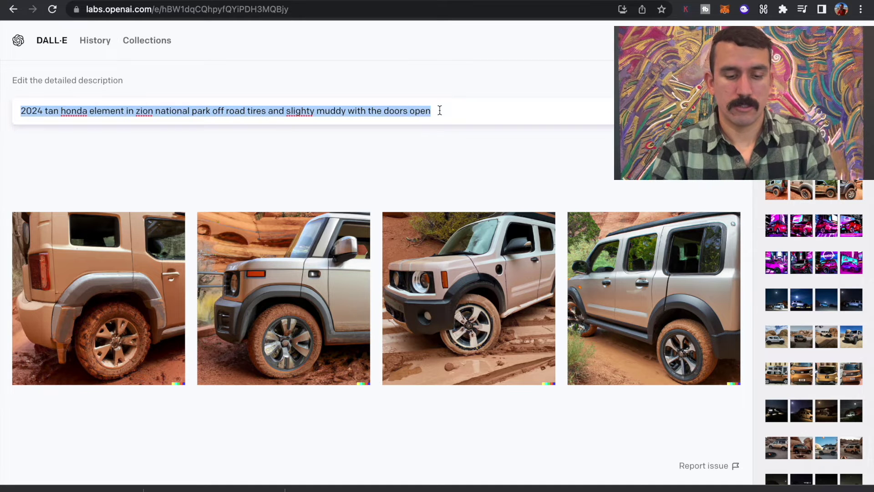
text(2024)
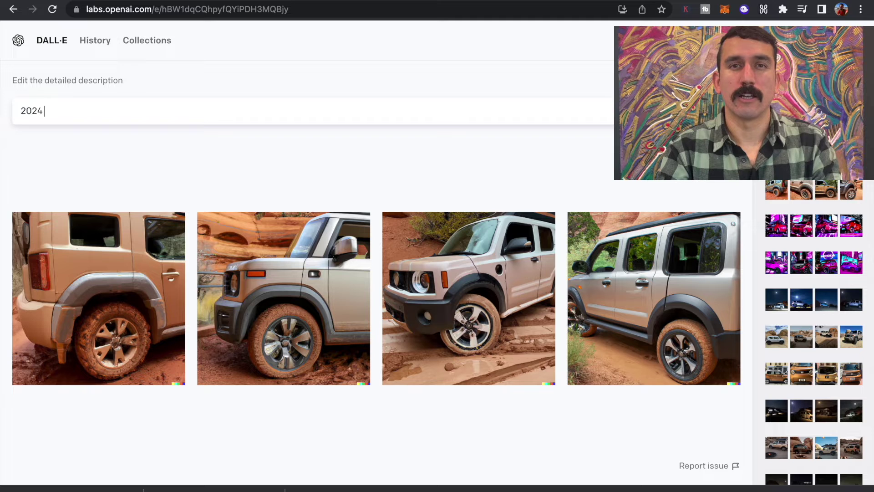
text( honda element)
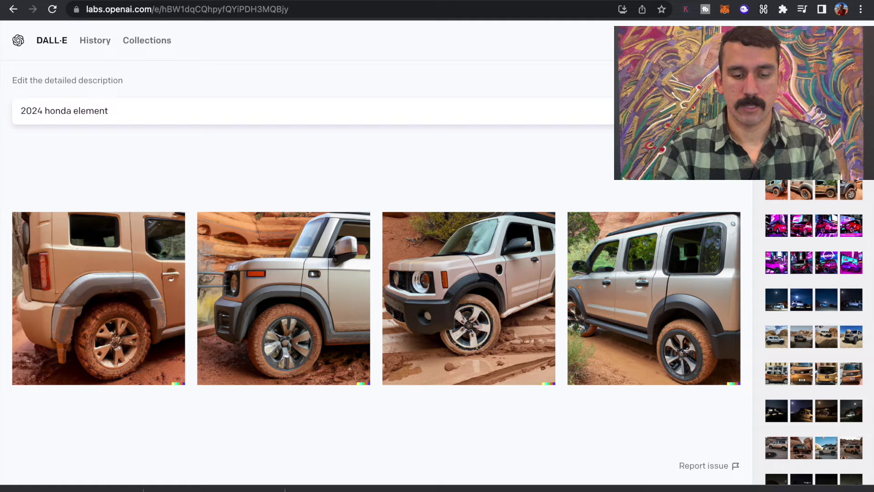
text( electric)
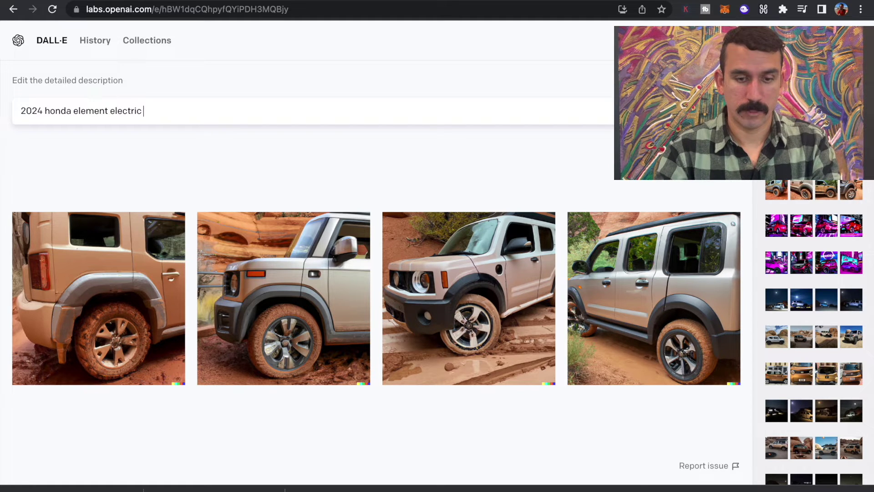
key(BackSpace)
key(BackSpace)
key(BackSpace)
key(BackSpace)
key(BackSpace)
key(BackSpace)
key(BackSpace)
key(BackSpace)
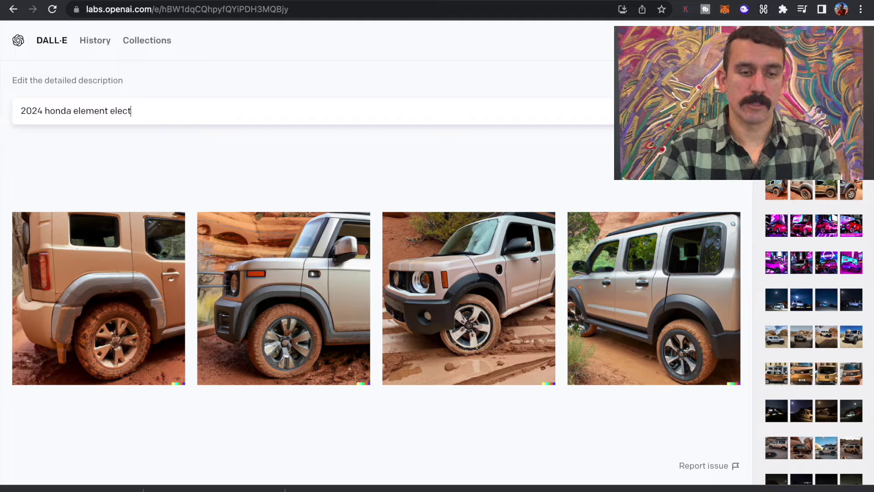
text(hybrid )
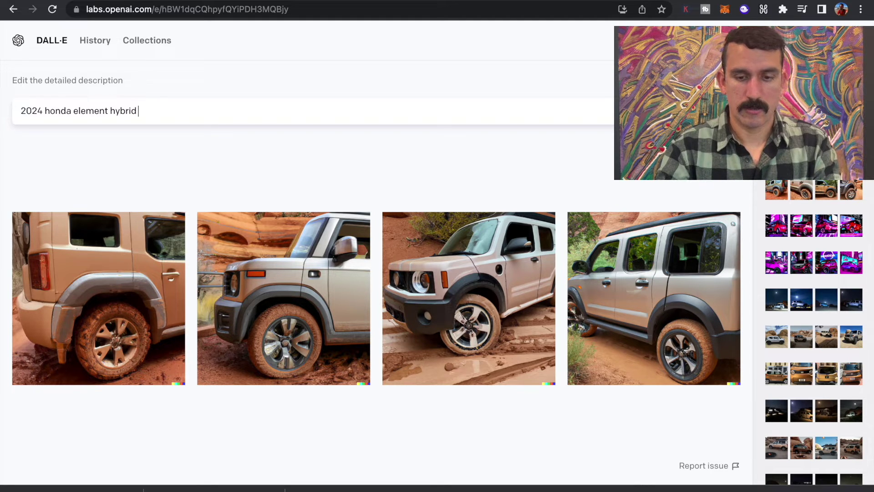
text(with big o)
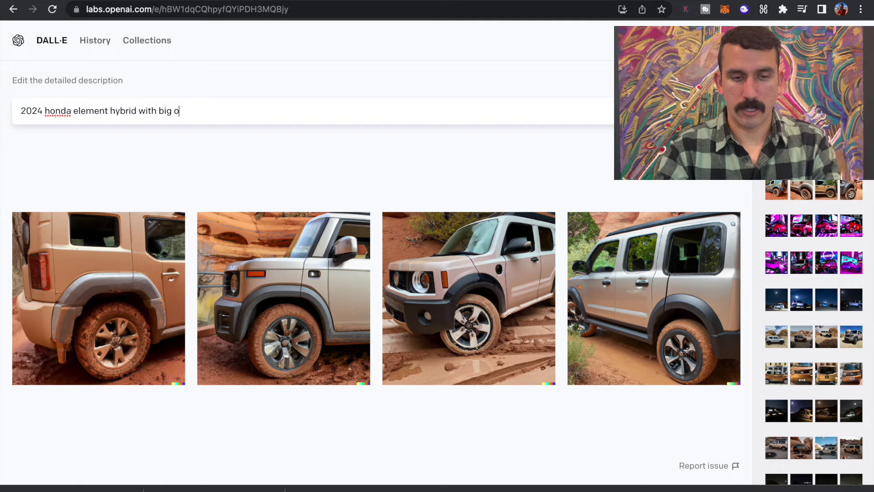
text(ff road tires a)
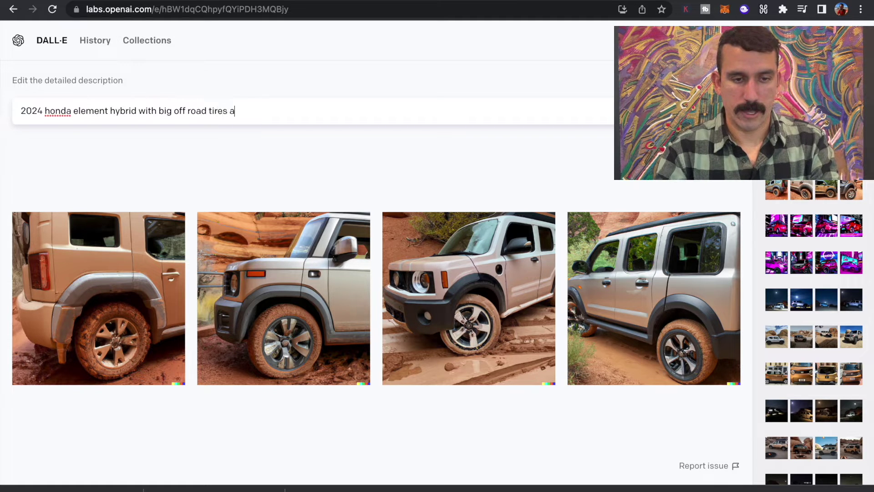
text(t night in )
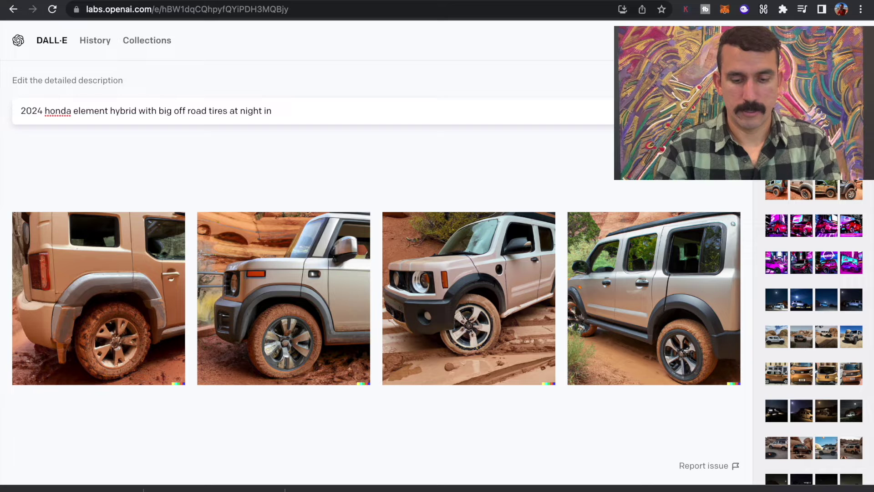
text(yosemite national)
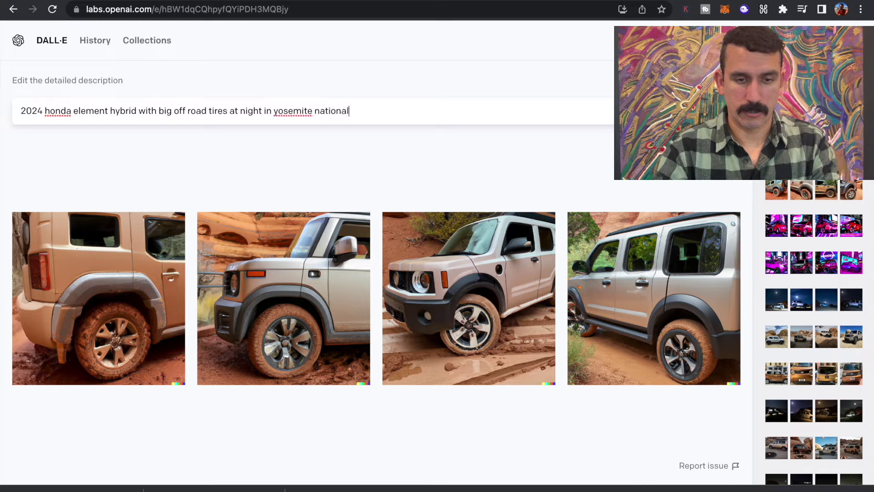
text( park)
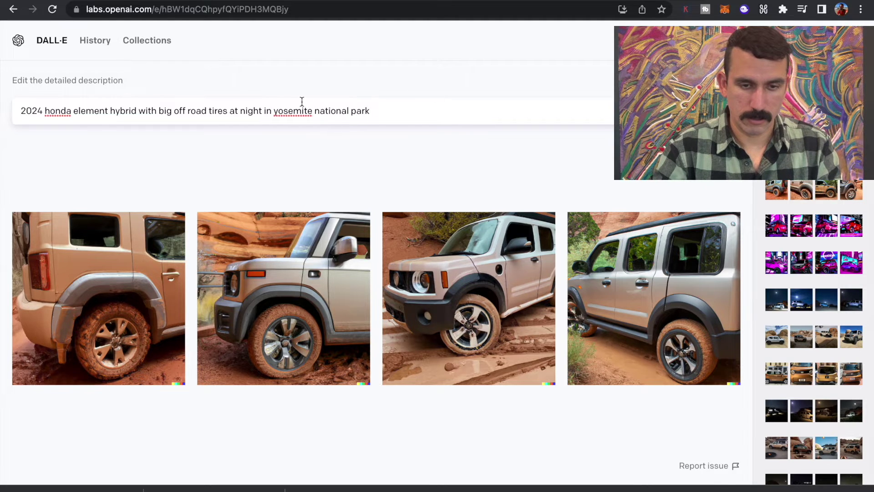
right_click(296, 112)
click(325, 117)
key(Return)
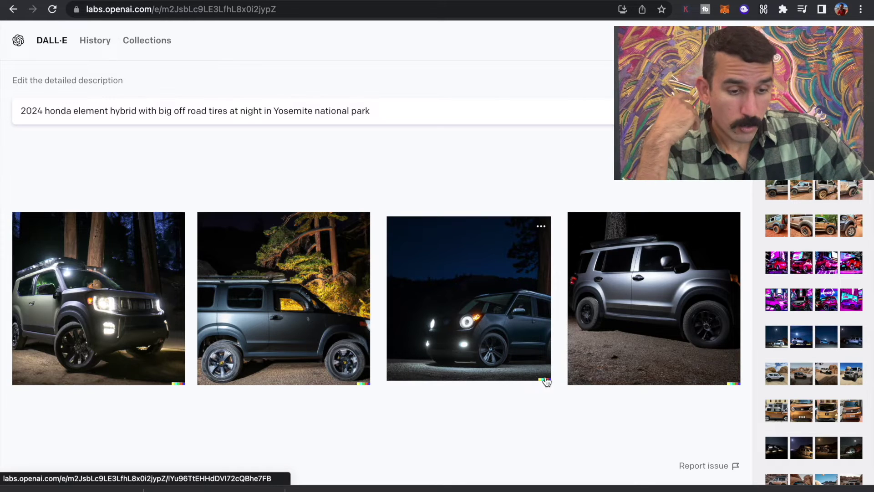
Step: View the first and third Yosemite night images enlarged, returning to the results each time
click(117, 283)
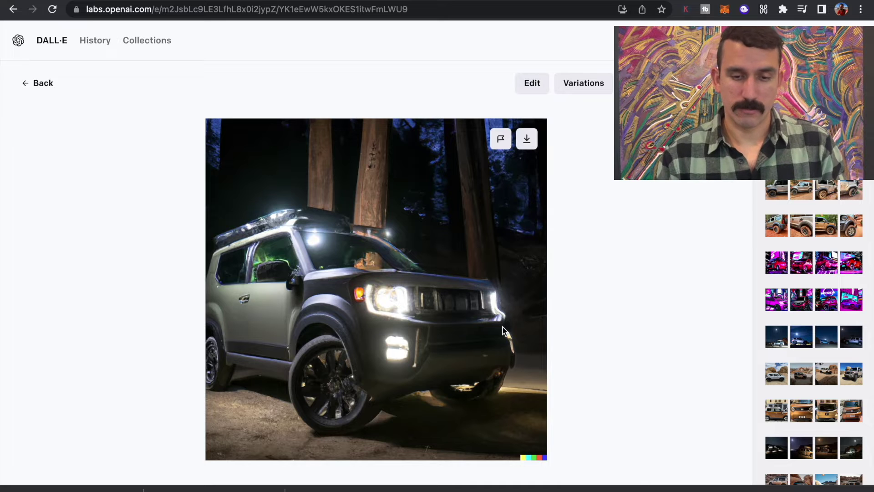
click(38, 83)
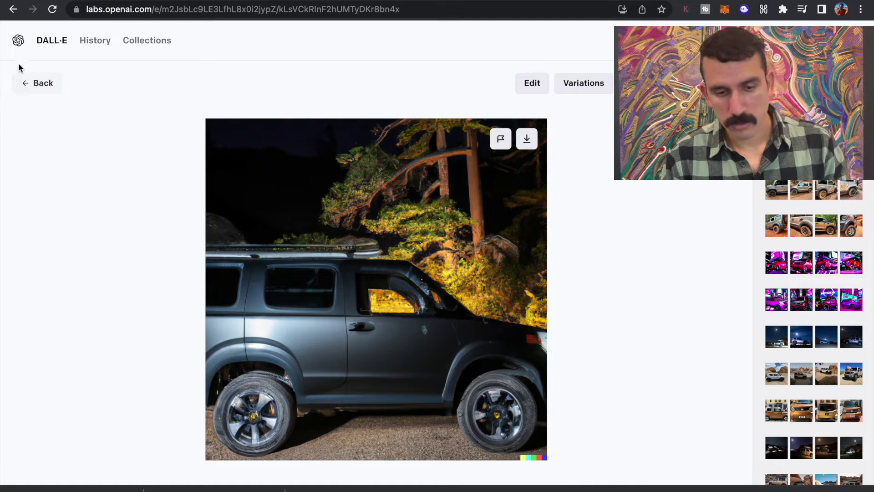
click(20, 83)
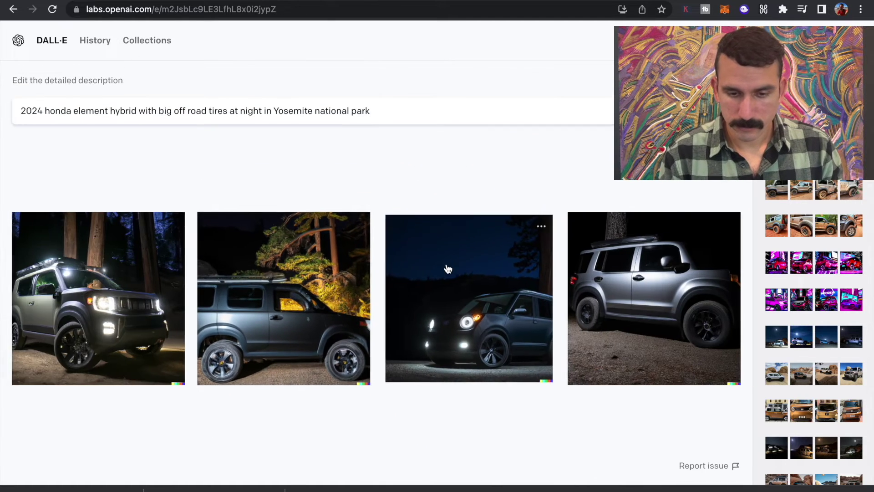
click(487, 279)
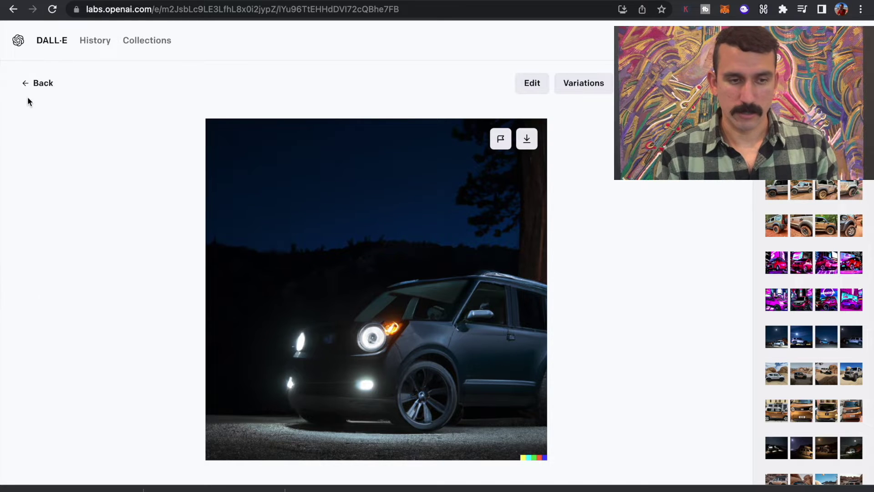
click(39, 84)
Step: Save the grey SUV Yosemite image to the Desktop and return to the results
click(652, 250)
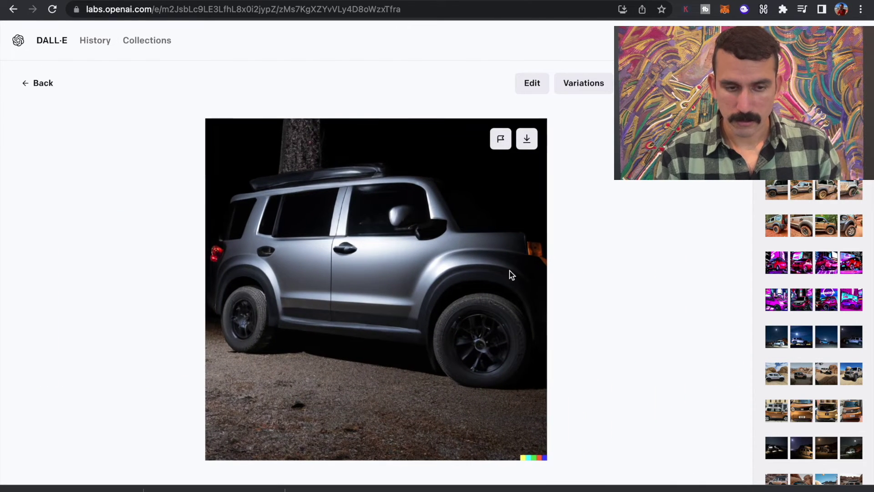
right_click(383, 303)
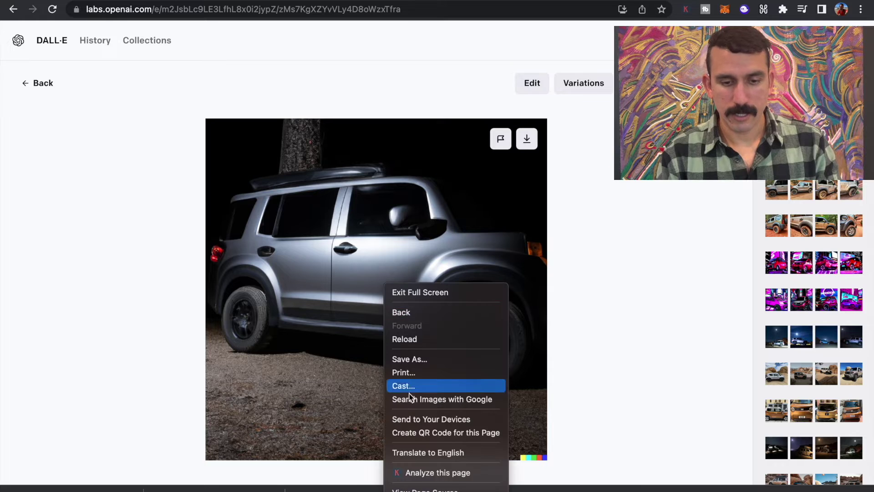
click(405, 362)
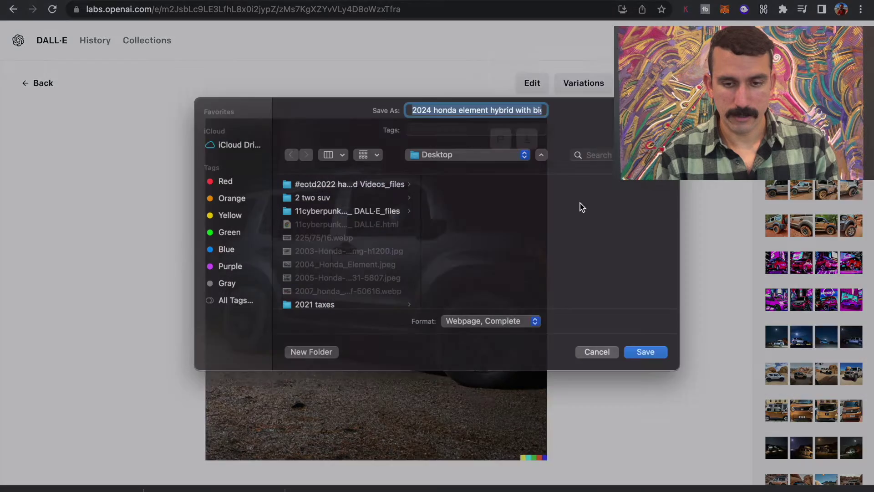
click(652, 363)
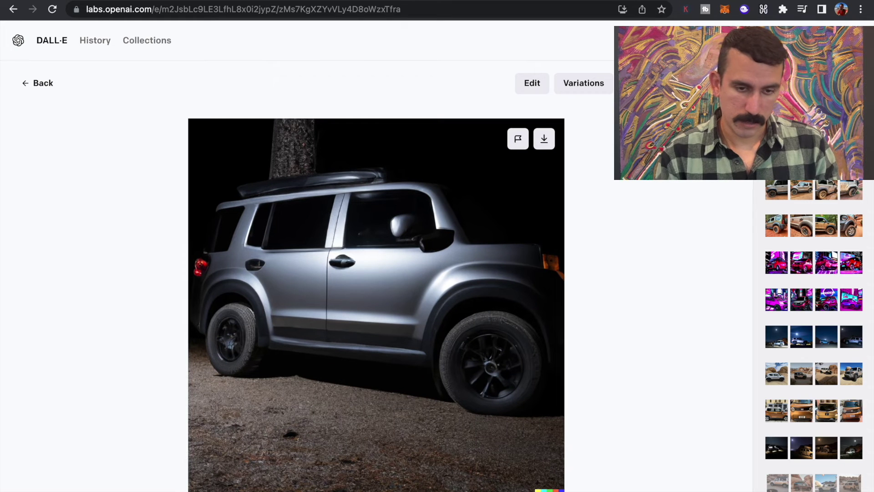
click(27, 84)
Step: Replace 'at night in Yosemite national park' with 'on the moon with saturn in the background' and generate
click(414, 104)
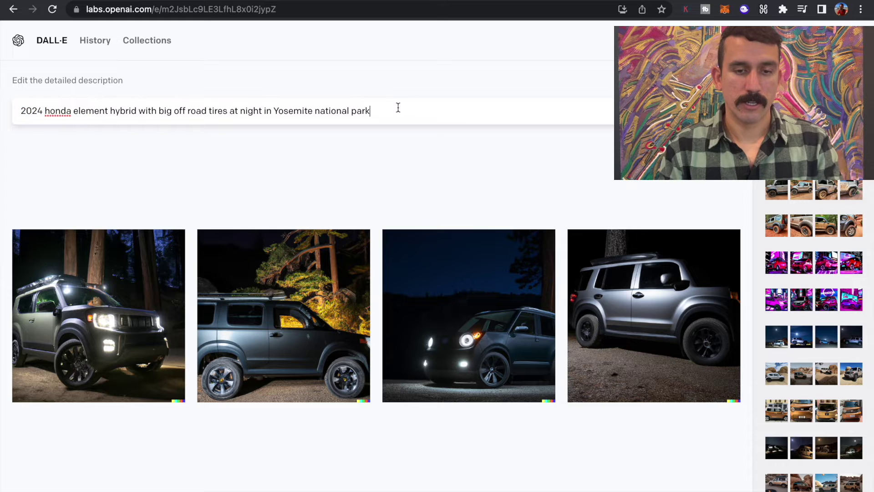
double_click(398, 108)
click(398, 107)
drag(398, 108, 275, 111)
key(BackSpace)
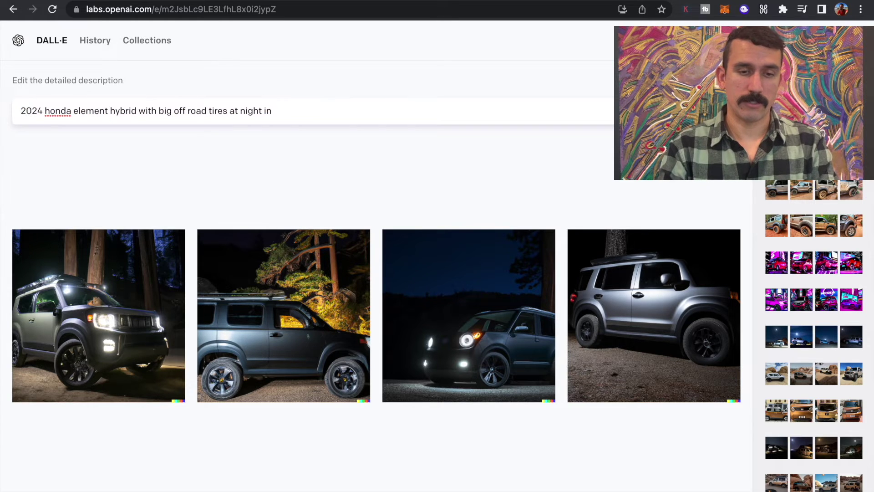
key(BackSpace)
key(BackSpace)
key(BackSpace)
key(BackSpace)
key(BackSpace)
key(BackSpace)
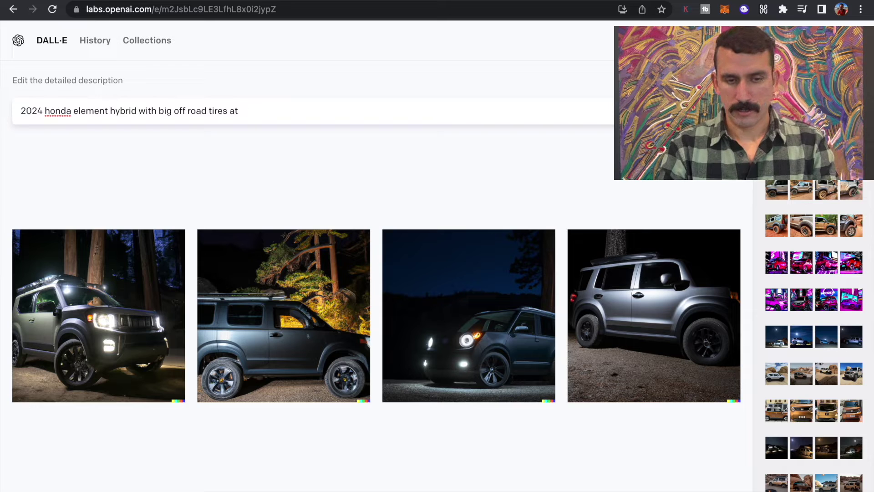
key(BackSpace)
text(on )
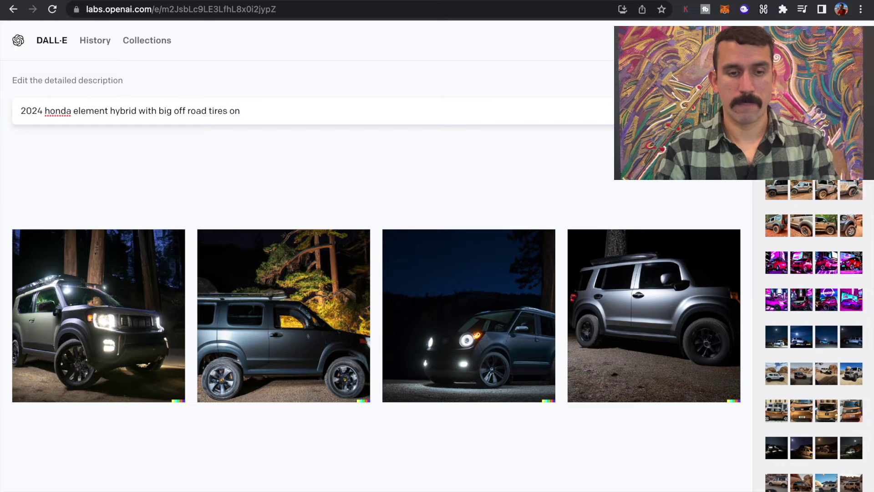
text(the moon)
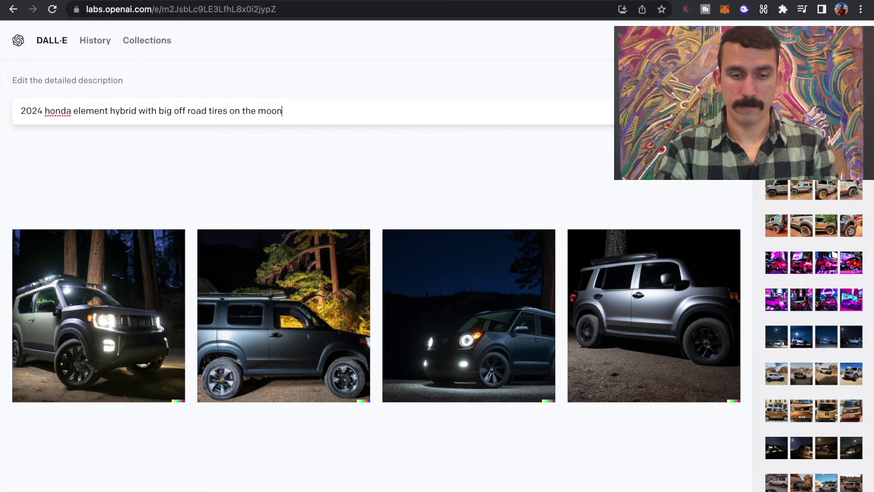
text( with saturn )
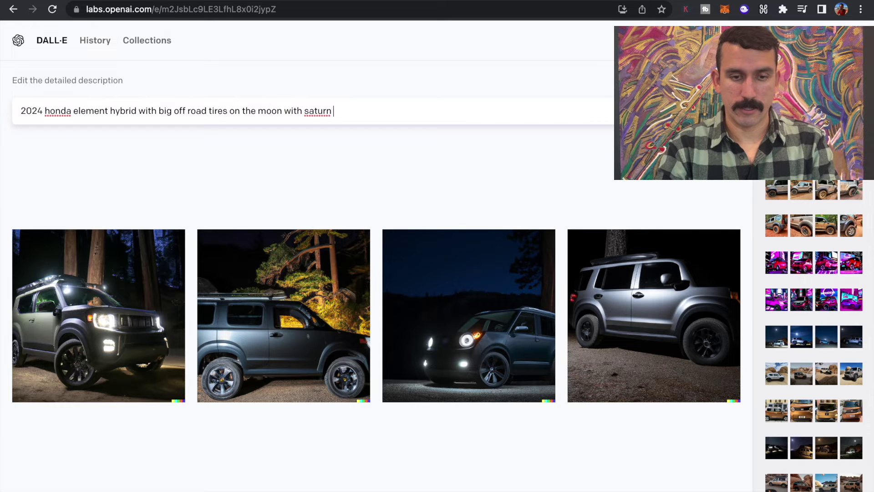
text(in the background)
key(Return)
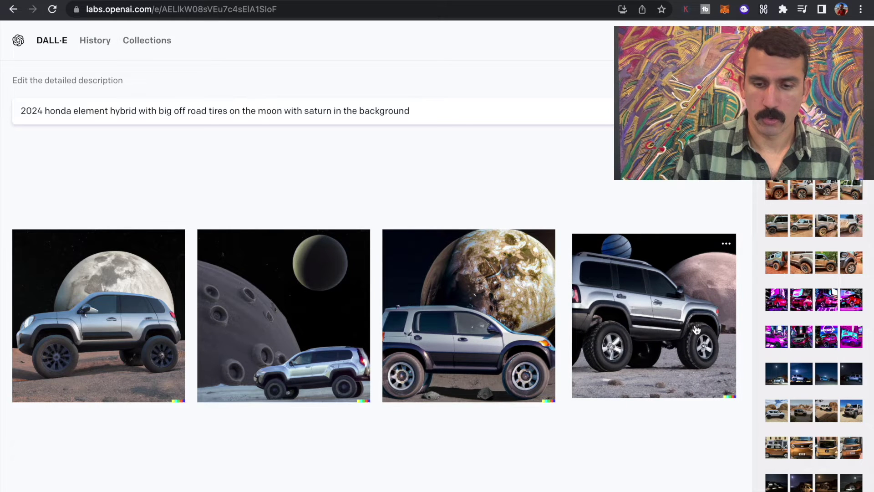
Step: View the fourth, third, second and first moon-with-Saturn images enlarged, returning to results after each
click(657, 336)
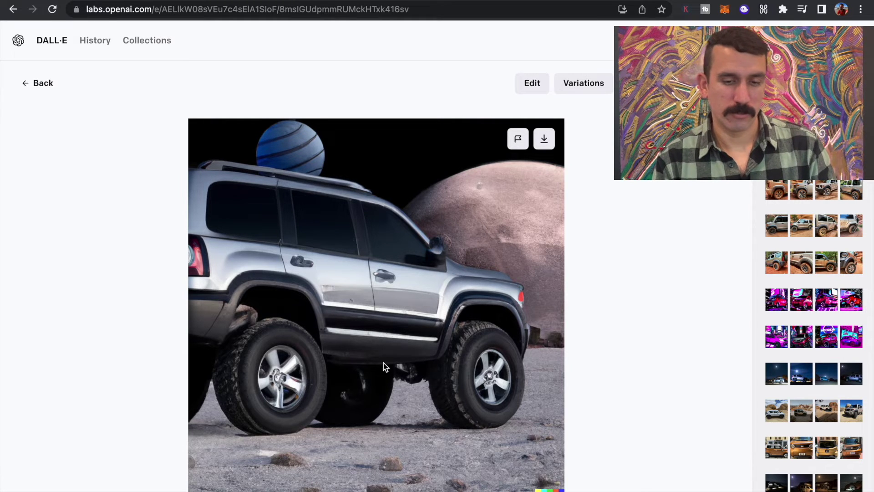
click(37, 84)
click(495, 342)
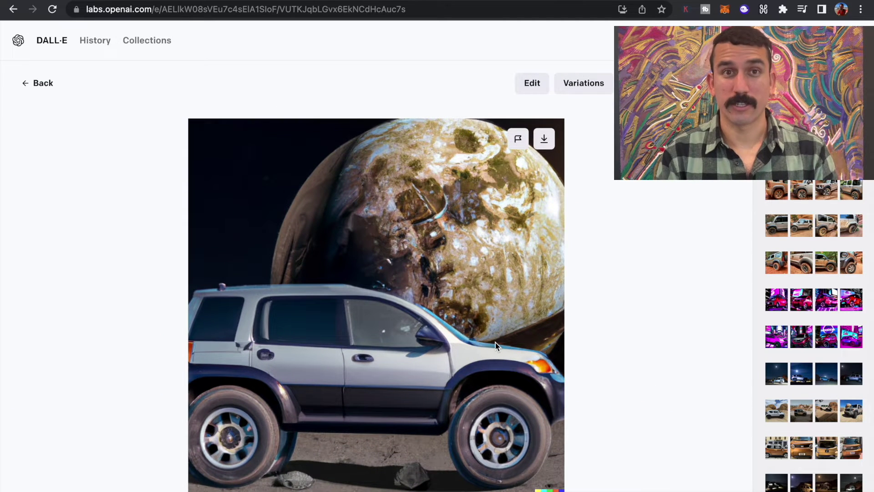
click(23, 81)
click(250, 289)
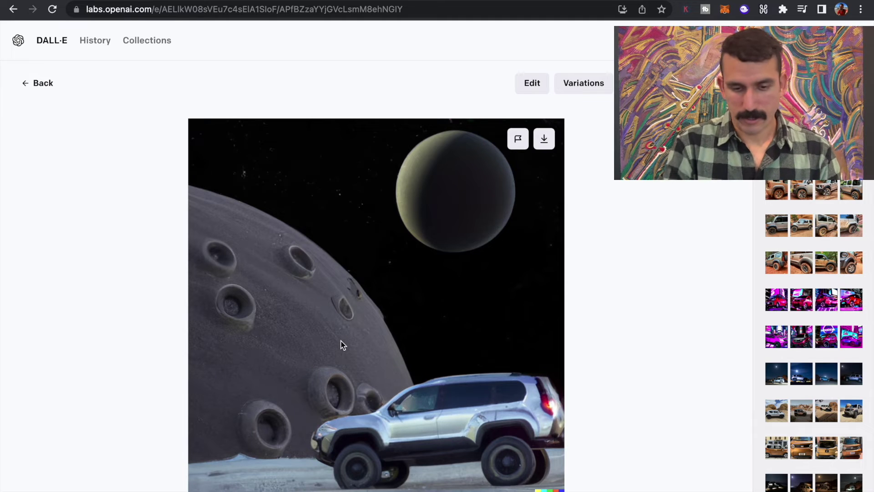
click(25, 84)
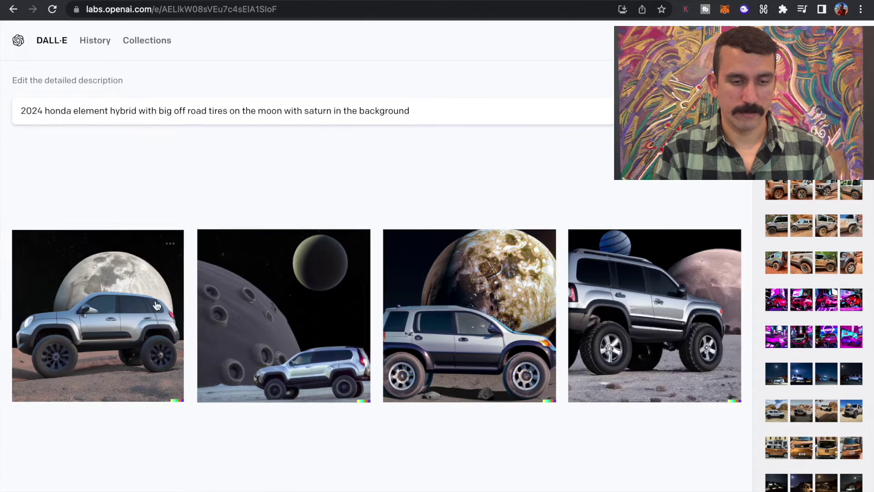
click(156, 306)
click(36, 83)
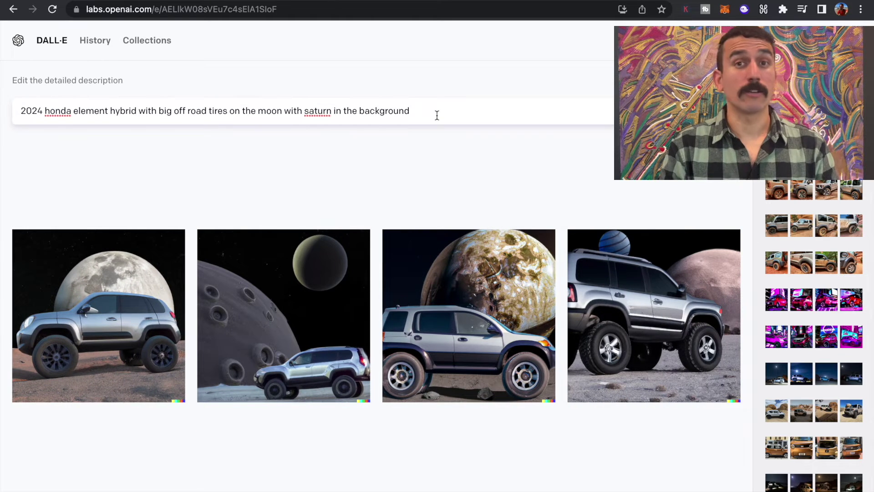
Step: Replace the word 'hybrid' in the prompt with 'electric powered'
drag(437, 115, 371, 120)
click(214, 119)
triple_click(273, 108)
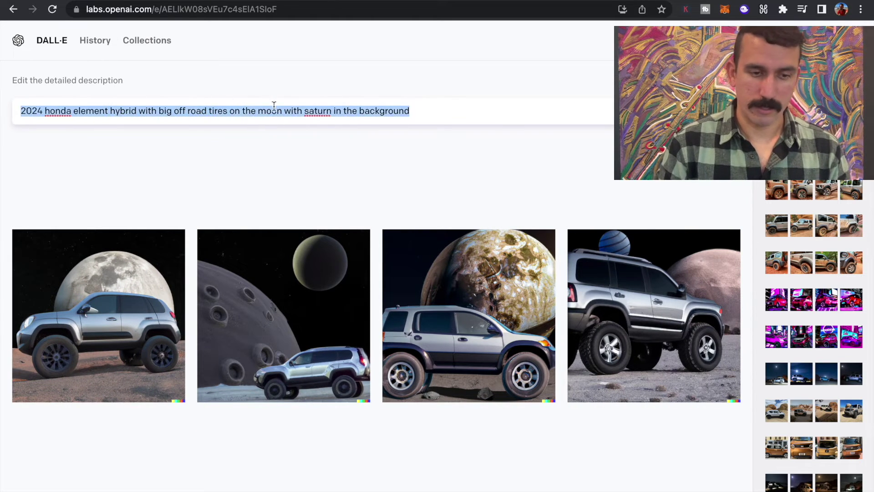
click(239, 110)
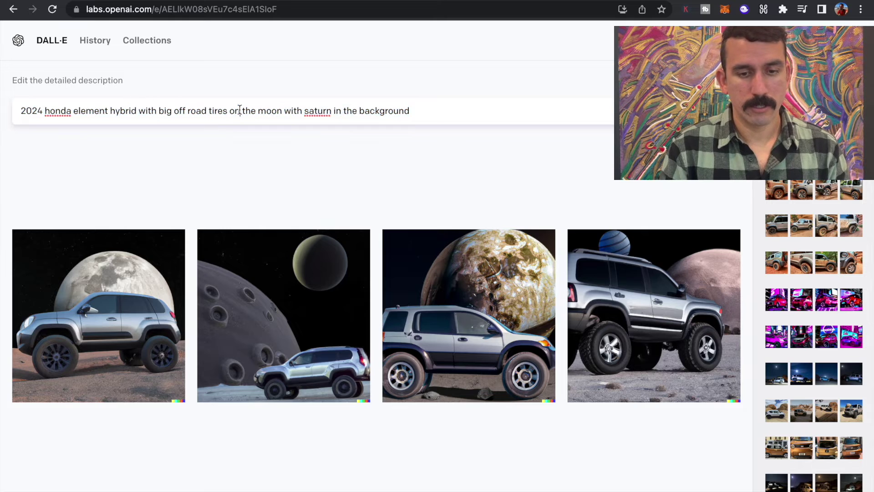
click(110, 110)
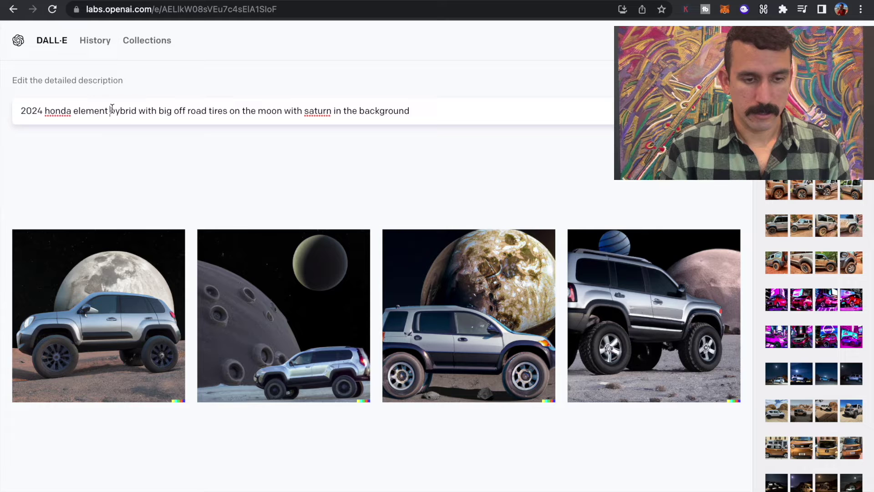
drag(111, 108, 139, 111)
key(BackSpace)
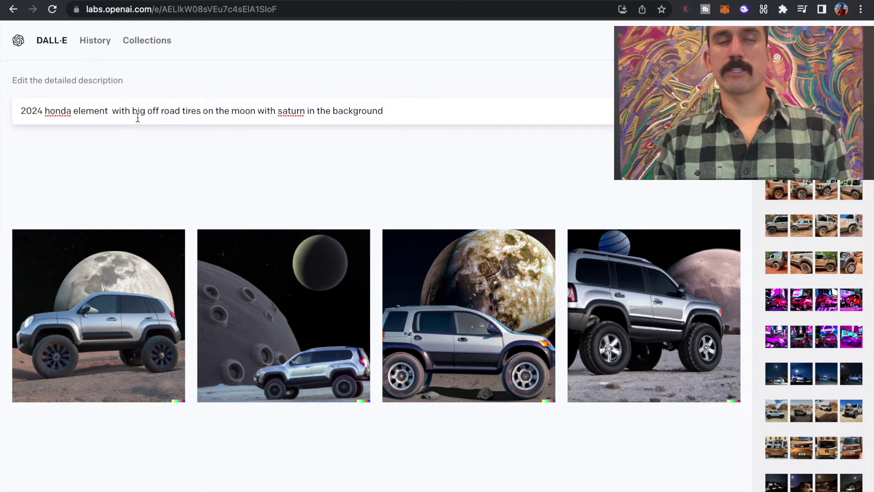
text(electric)
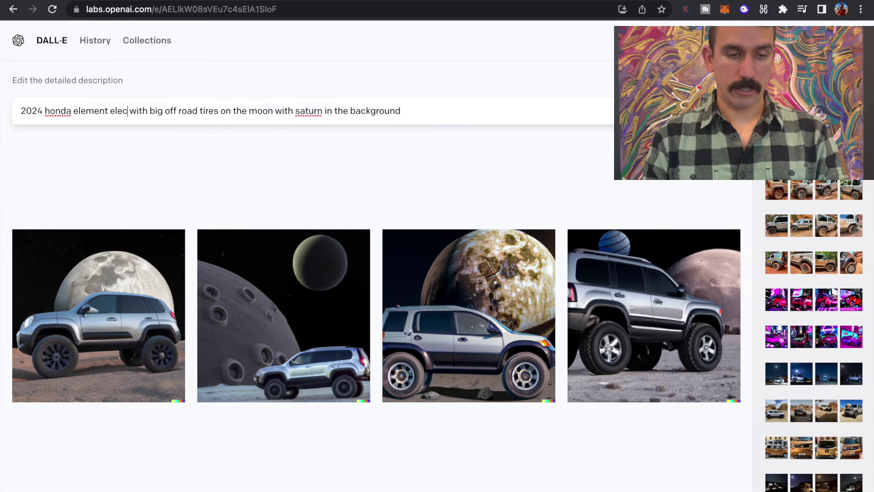
text( powered)
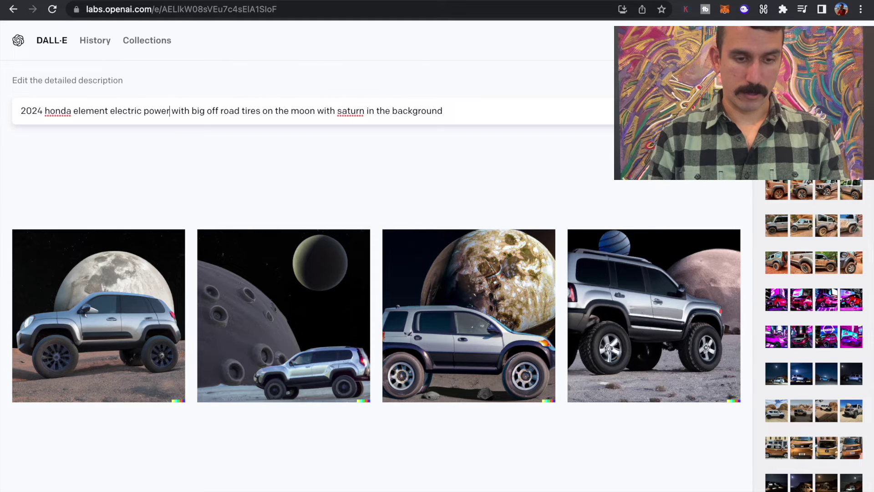
Step: End the prompt with 'with a camping setup inside of the car on mars' and generate
key(End)
key(BackSpace)
key(BackSpace)
key(BackSpace)
key(BackSpace)
key(BackSpace)
key(BackSpace)
key(BackSpace)
key(BackSpace)
key(BackSpace)
key(BackSpace)
key(BackSpace)
key(BackSpace)
key(BackSpace)
key(BackSpace)
key(BackSpace)
key(BackSpace)
key(BackSpace)
key(BackSpace)
key(BackSpace)
key(BackSpace)
text(h a c)
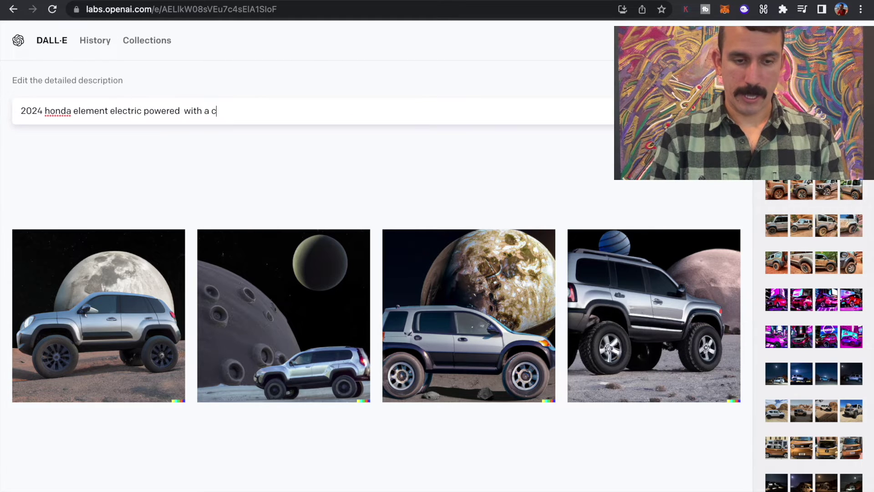
text(amping setup )
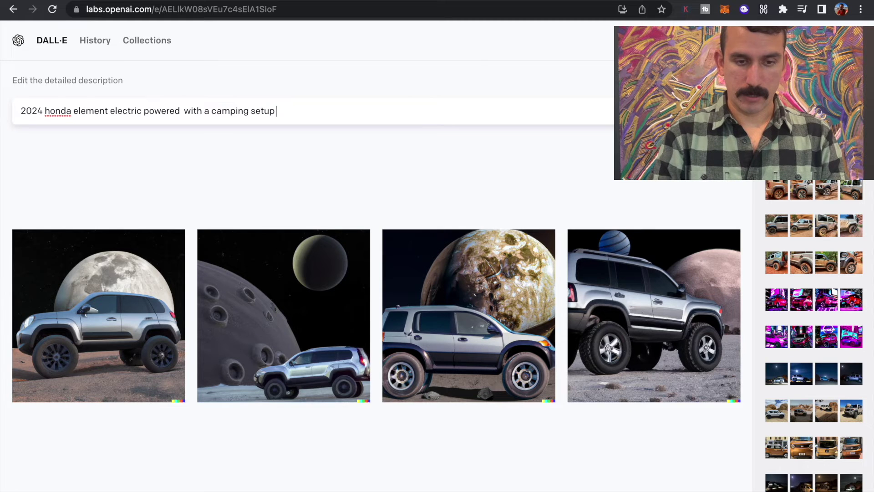
text(inside of the car )
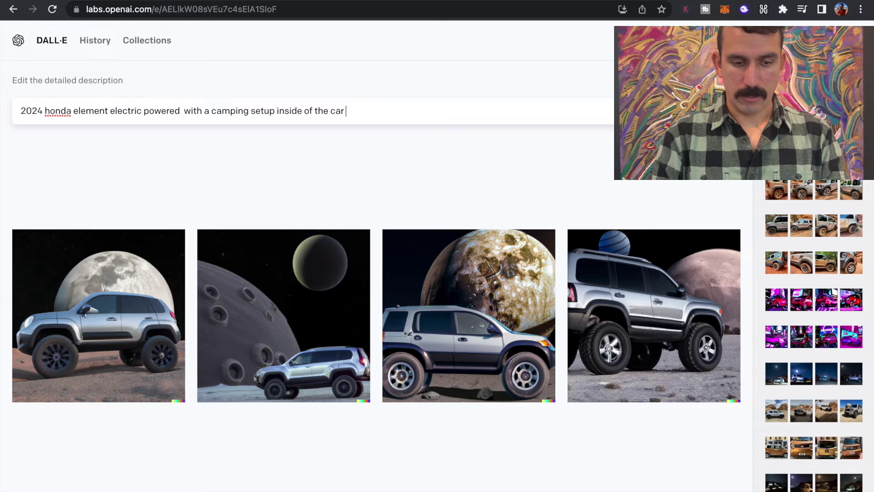
text(on )
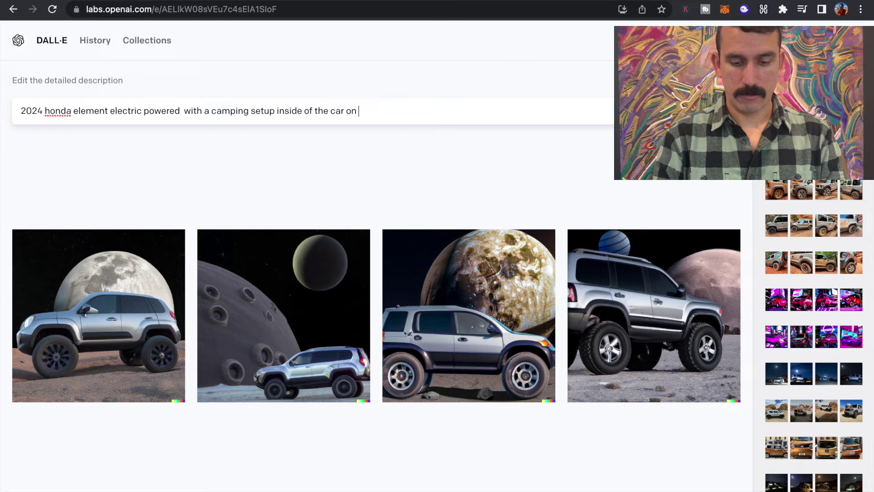
text(mars)
key(Return)
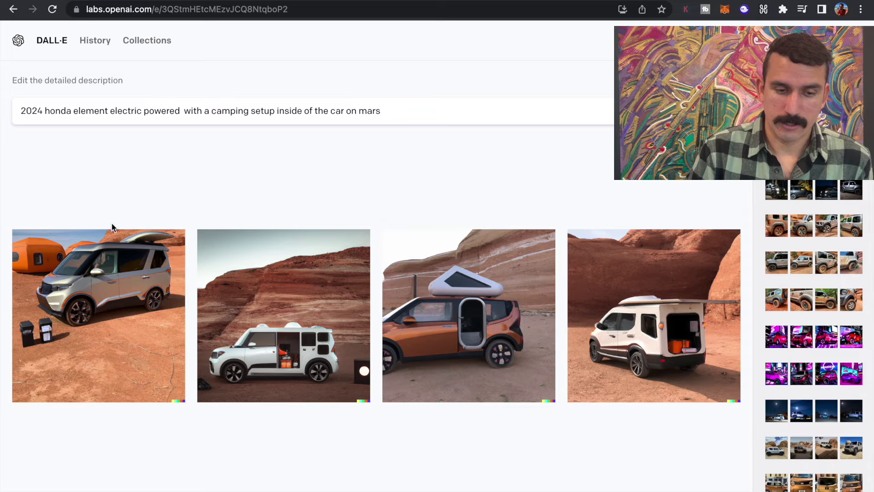
Step: View the first and fourth Mars camping images enlarged, then reopen the first one
click(103, 259)
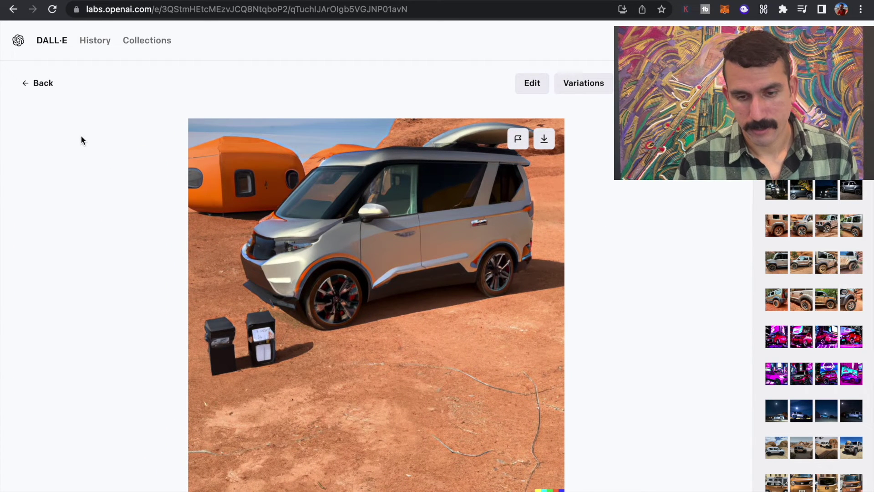
click(23, 85)
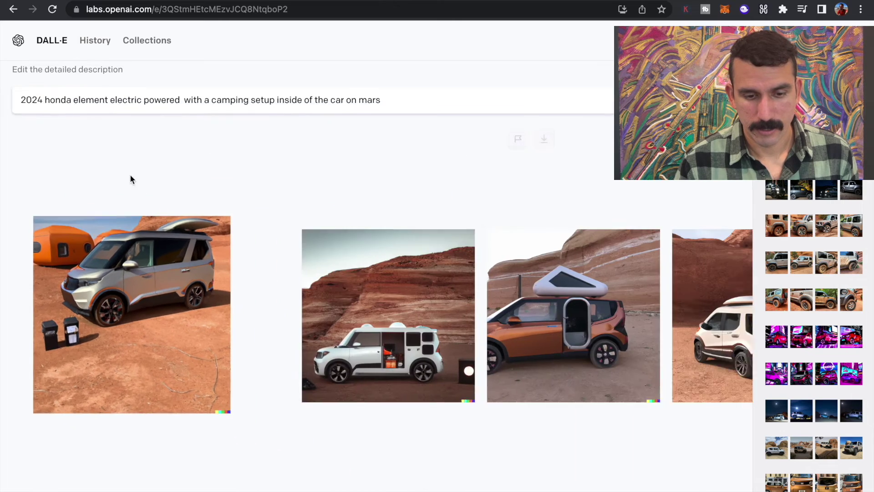
click(598, 287)
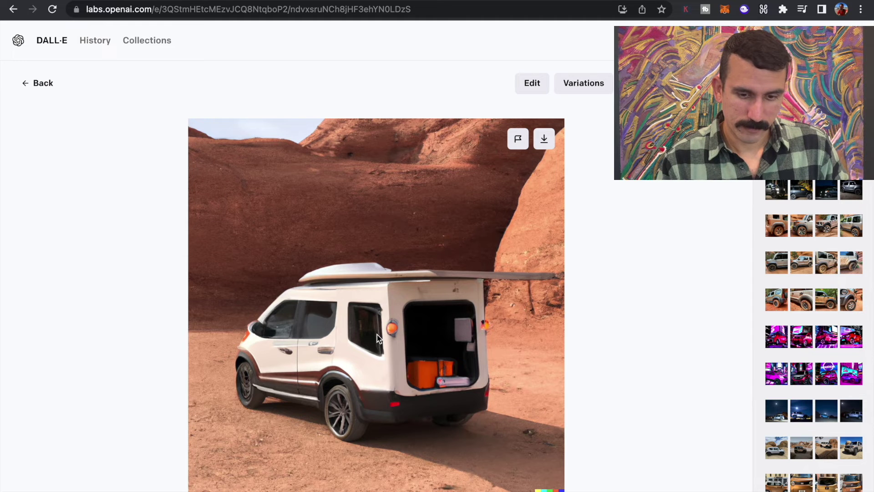
click(32, 88)
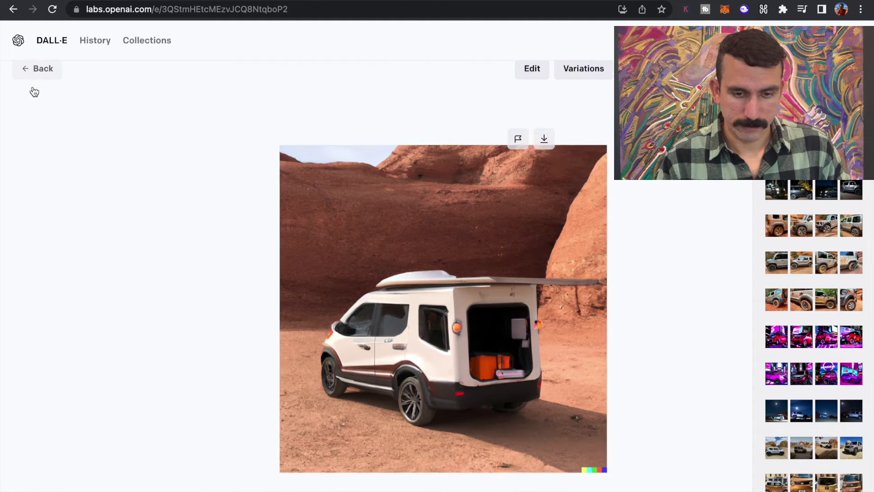
click(105, 289)
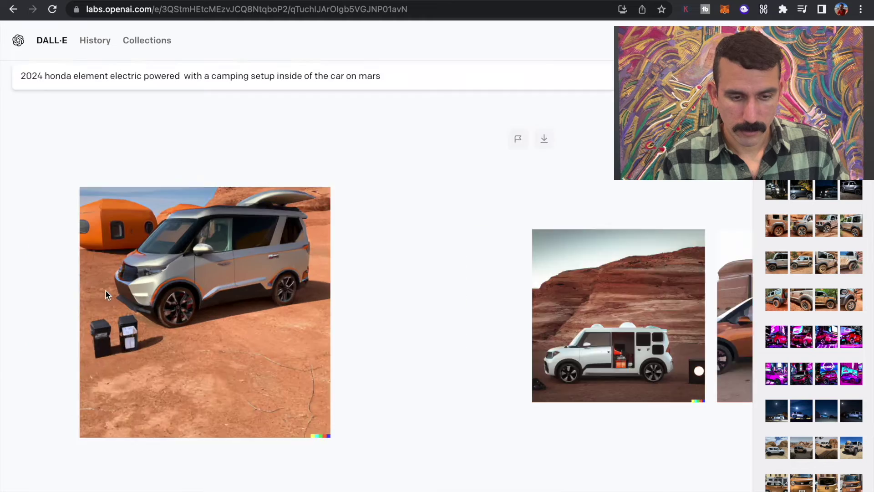
Step: Change the prompt ending from 'on mars' to 'in white sands national park' and generate
click(27, 88)
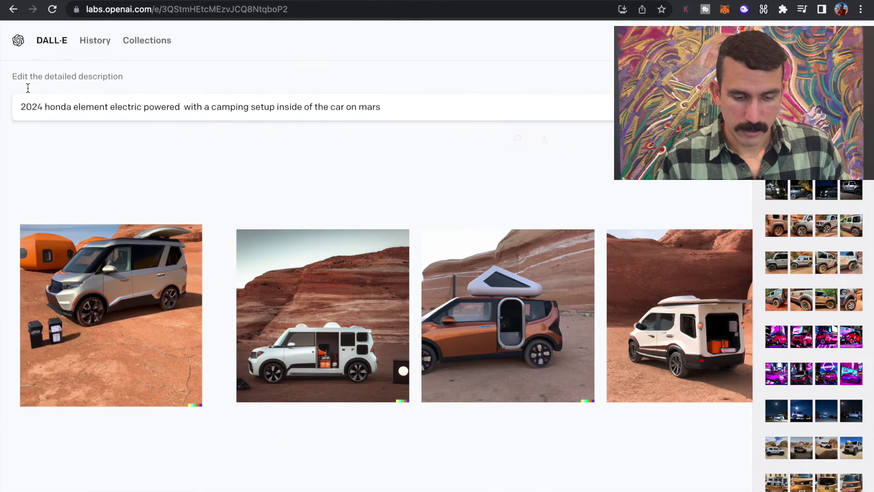
triple_click(398, 104)
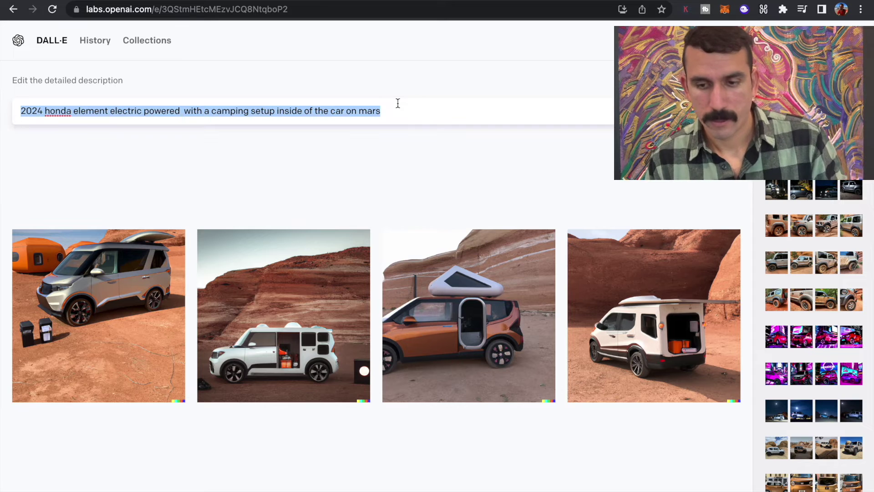
key(Left)
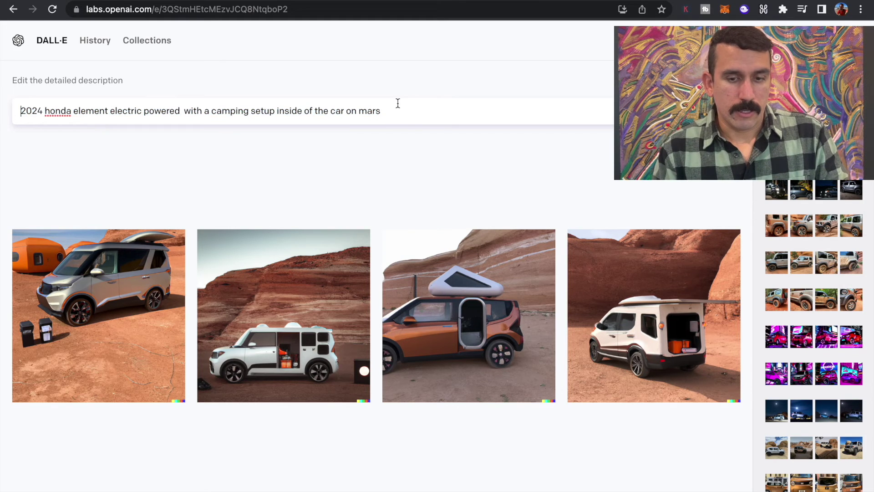
mouse_move(403, 106)
mouse_down()
mouse_move(232, 116)
mouse_move(324, 105)
mouse_move(402, 114)
mouse_up()
key(BackSpace)
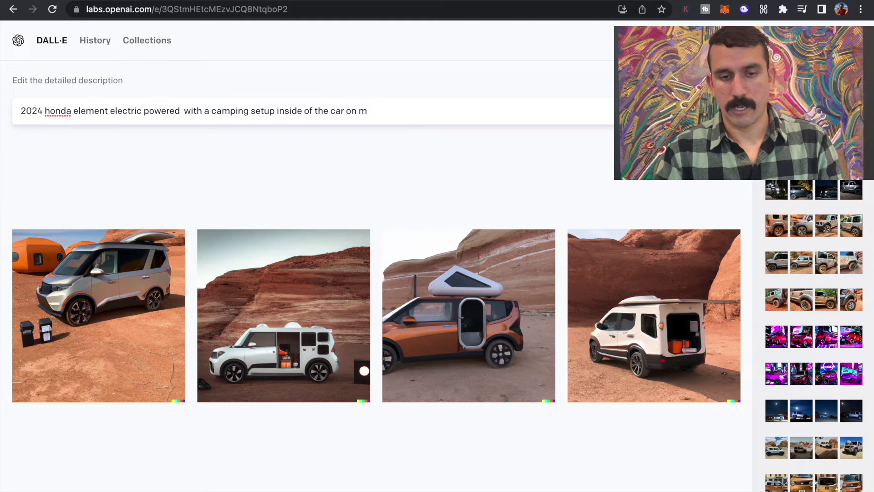
key(BackSpace)
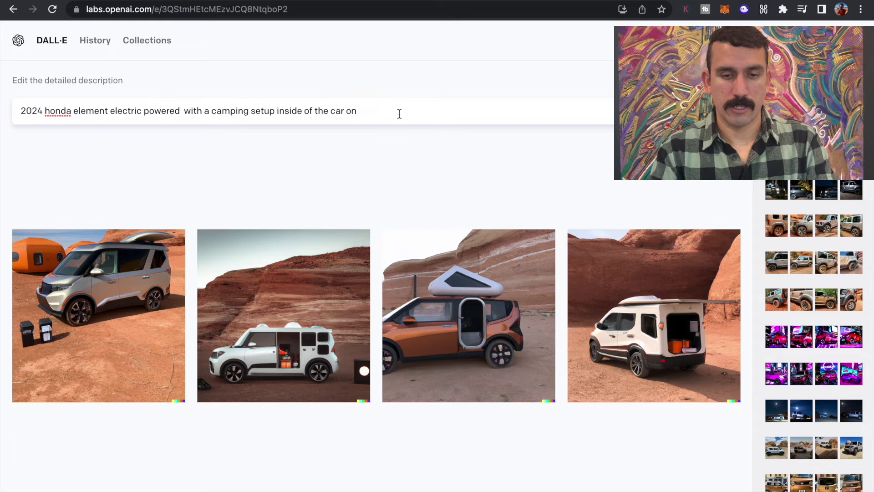
key(BackSpace)
key(BackSpace)
text(in )
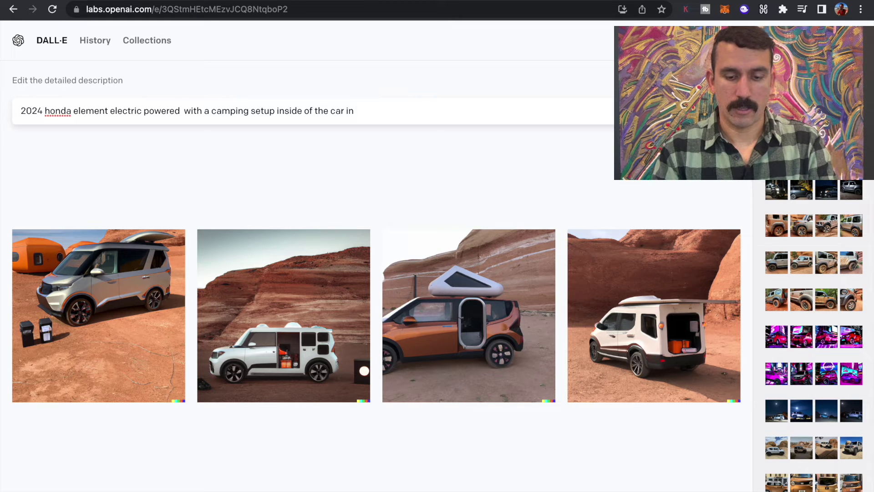
text(white sands nati)
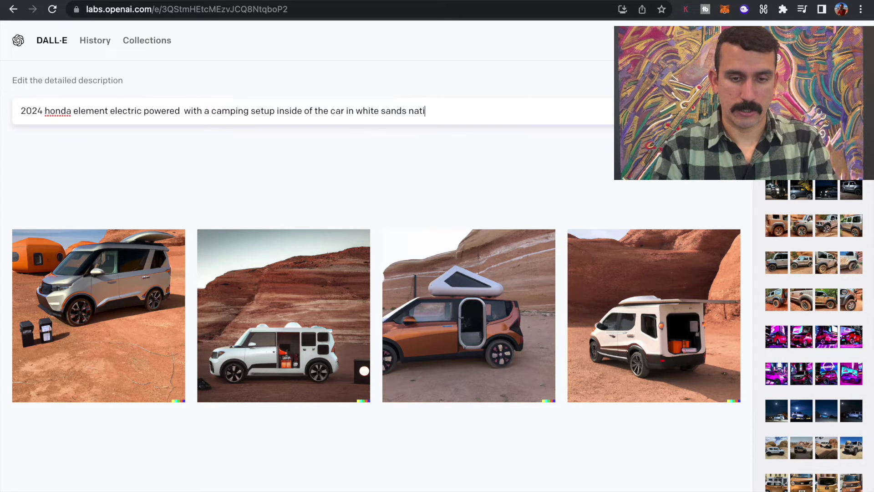
text(onal park)
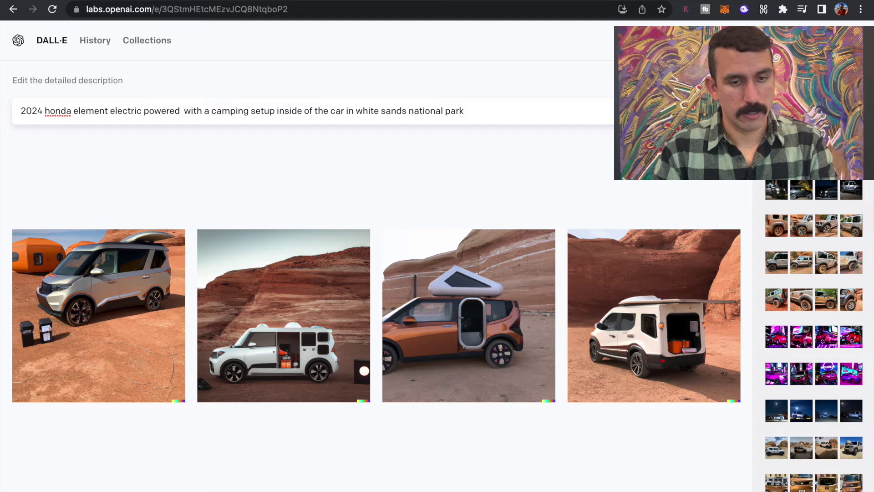
key(Return)
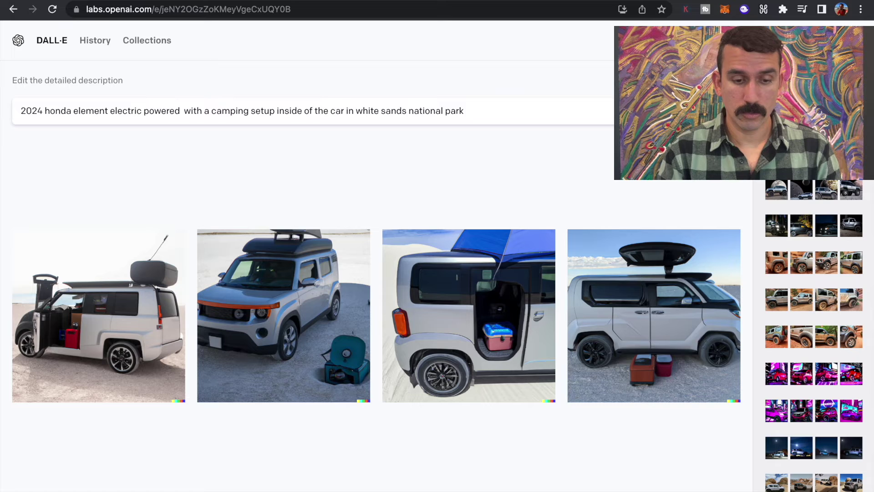
click(302, 301)
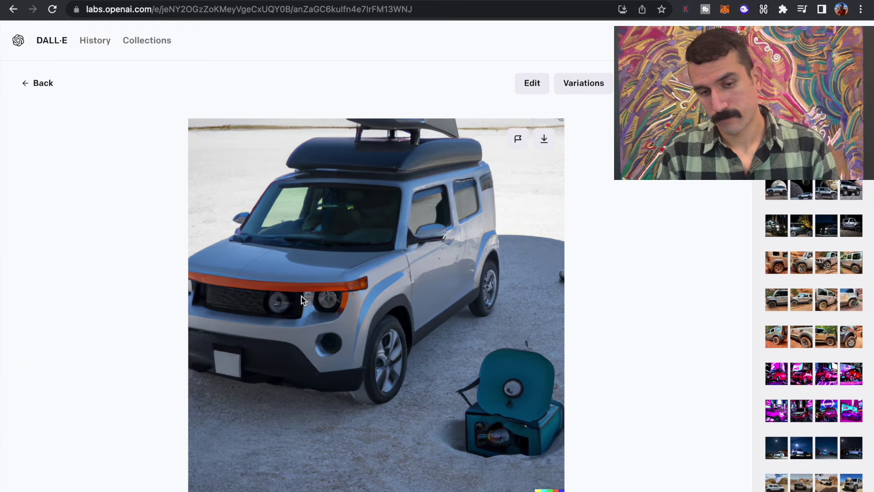
click(25, 83)
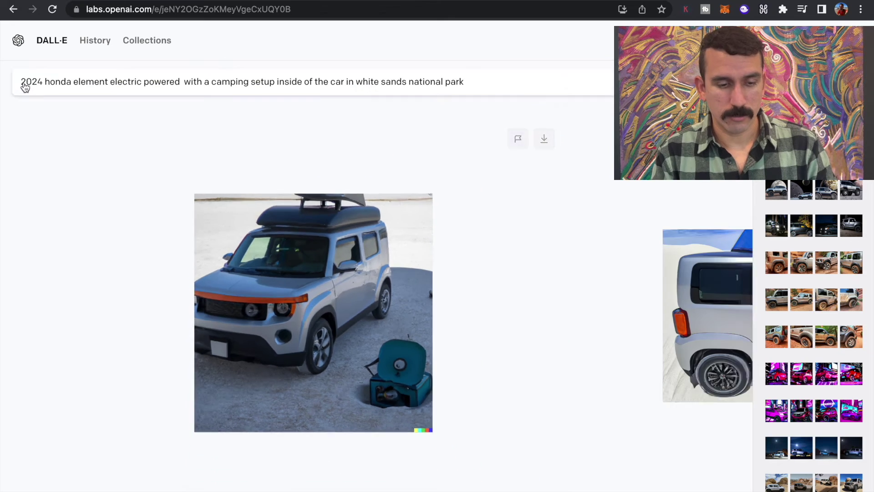
click(129, 309)
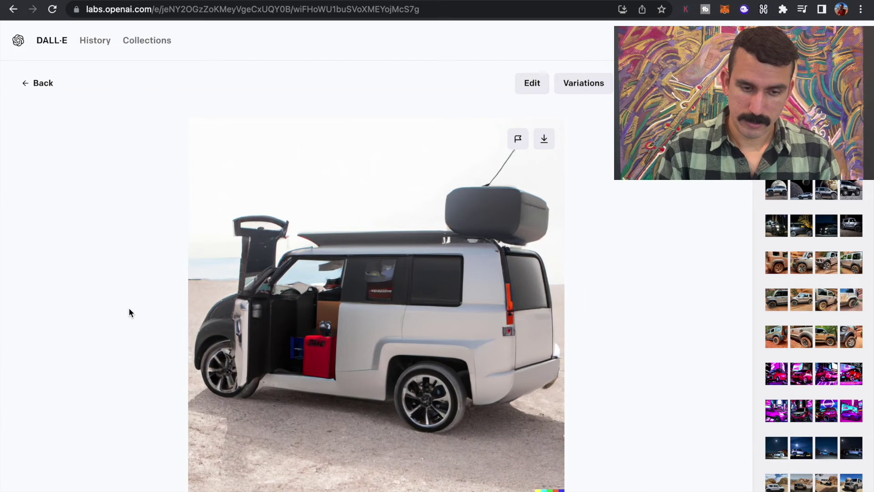
click(27, 84)
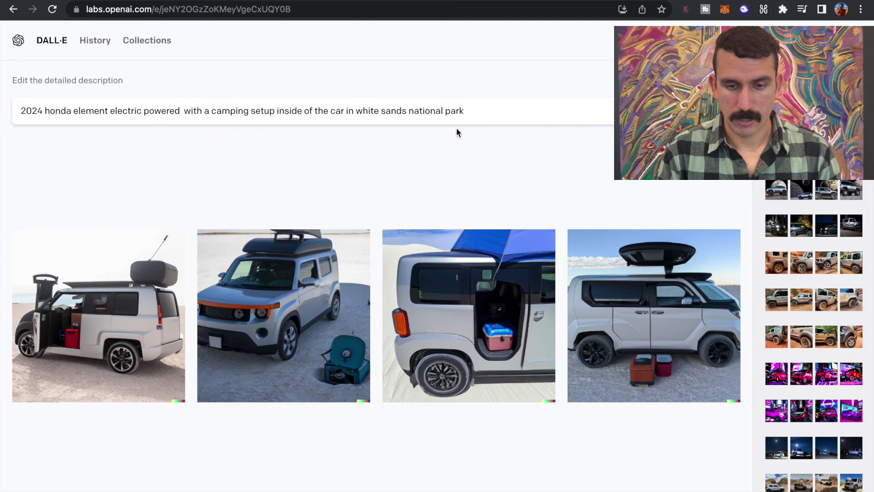
click(599, 230)
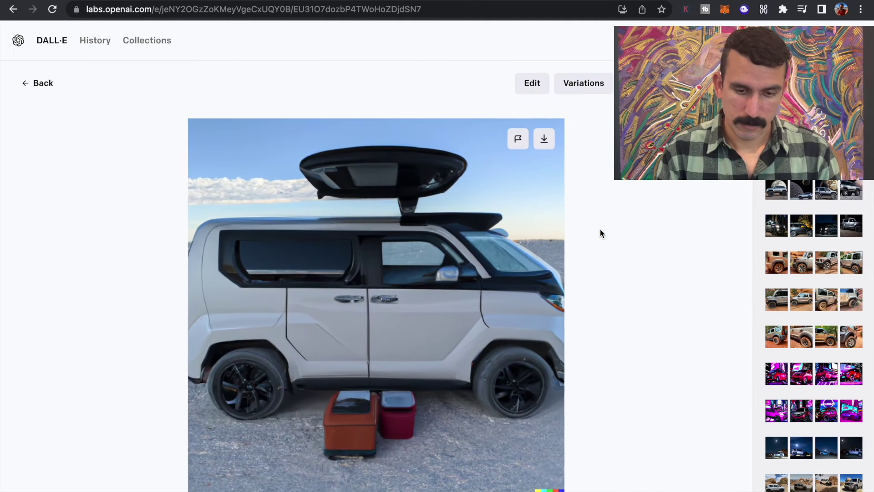
click(24, 84)
click(449, 118)
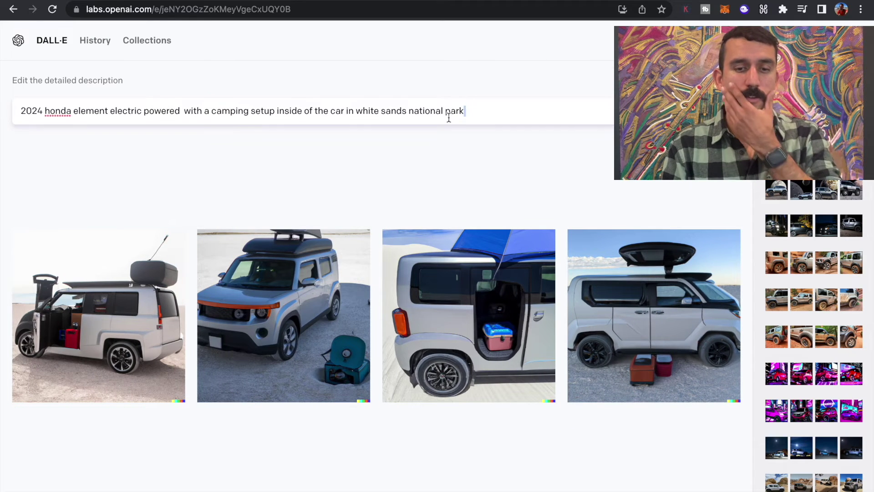
key(ctrl+a)
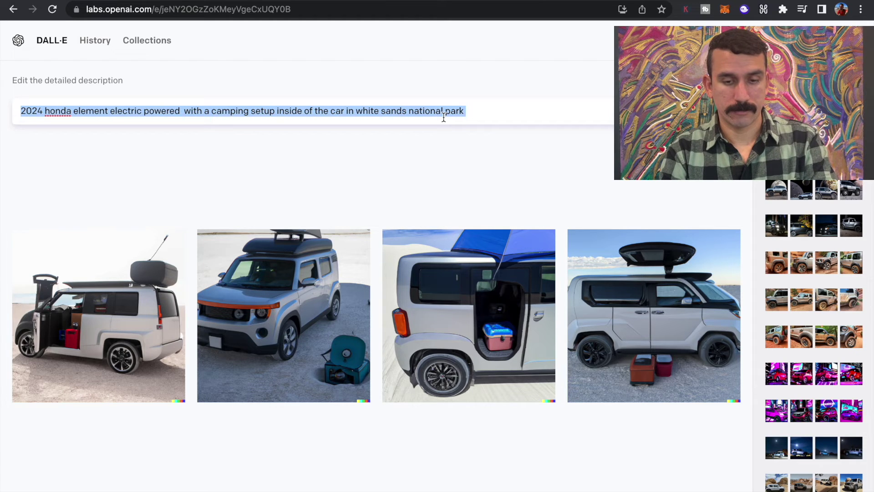
Step: Enter a new prompt starting 'create a 2024 honda element tan' for White Sands off-roading and generate
text(create a )
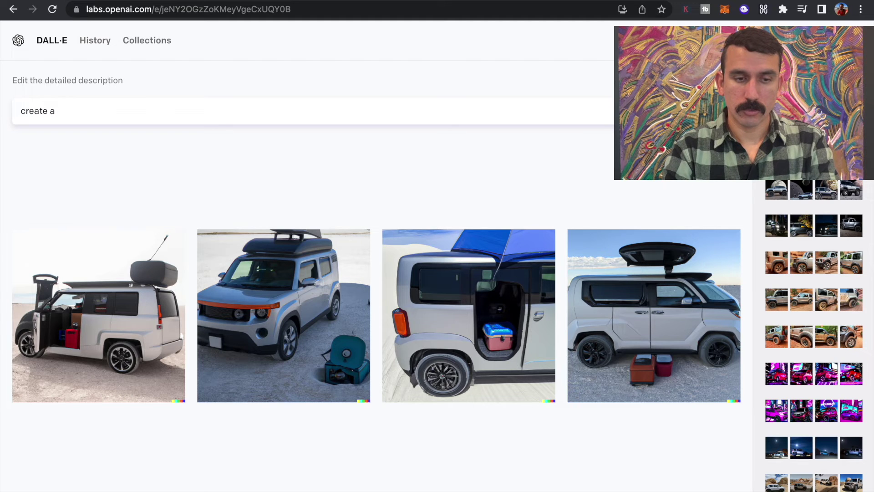
text(2024 honda element )
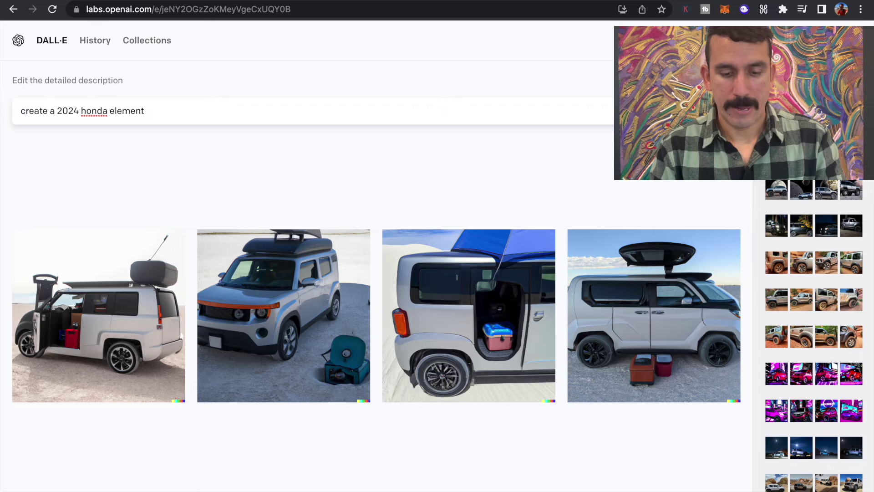
text(tan)
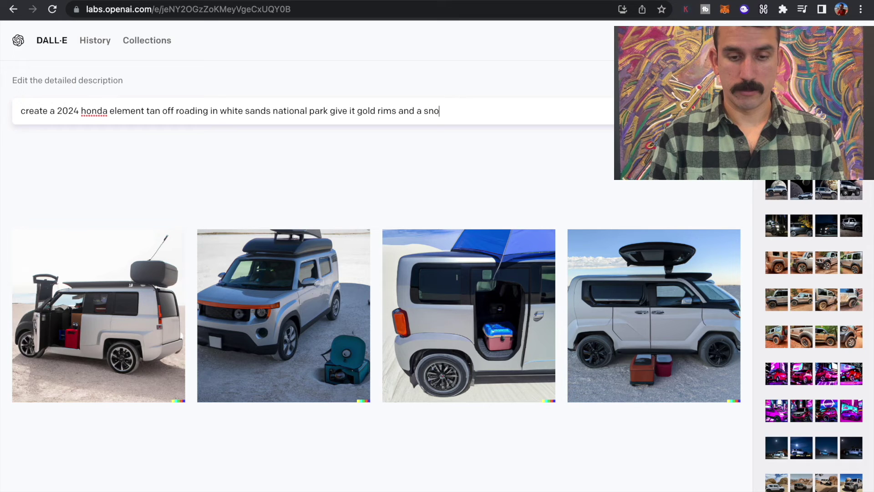
key(Return)
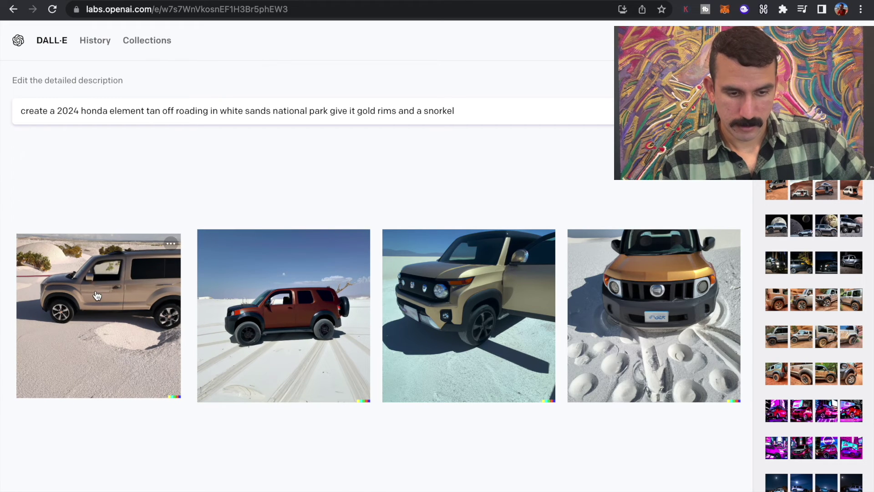
Step: View the red Element image and the orange SUV front image enlarged, returning to results each time
click(218, 323)
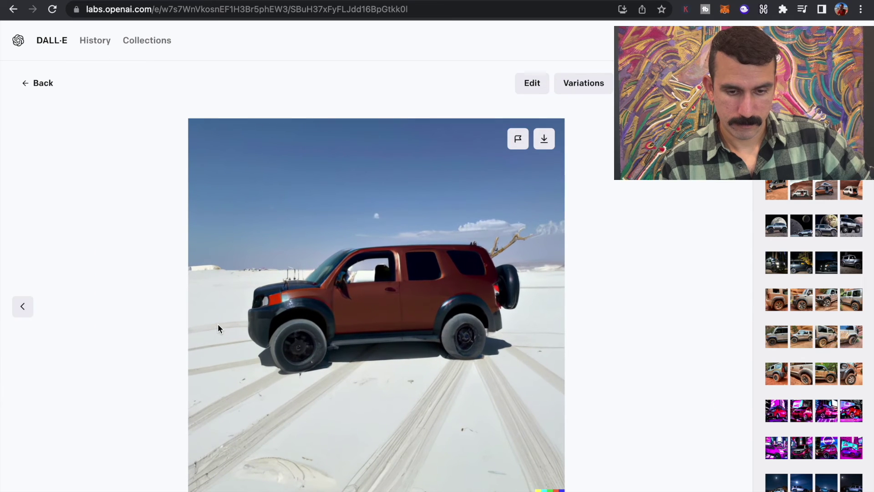
click(15, 84)
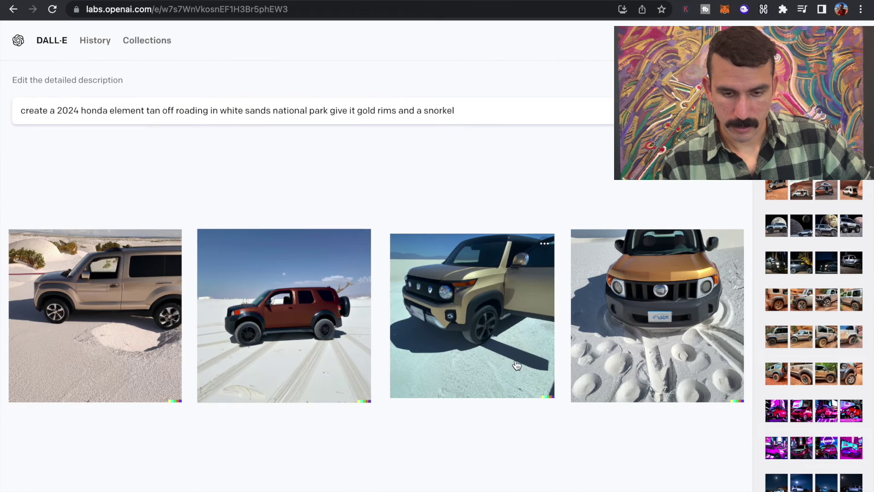
click(643, 338)
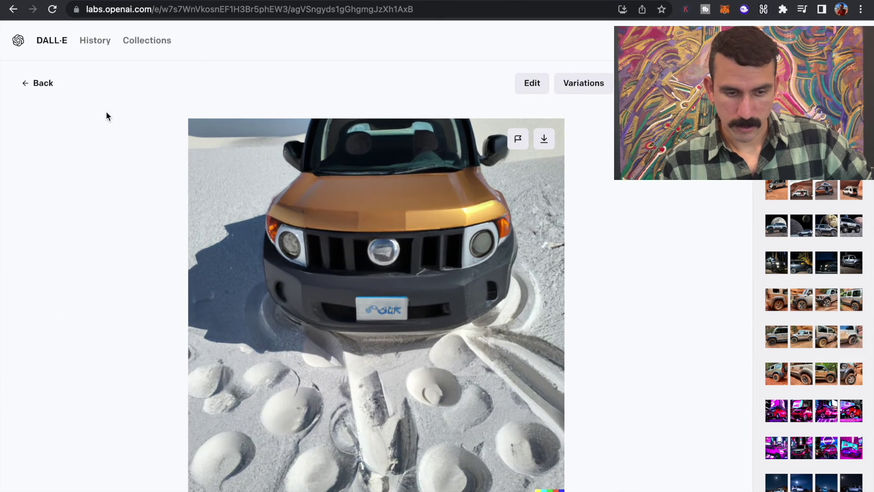
click(20, 81)
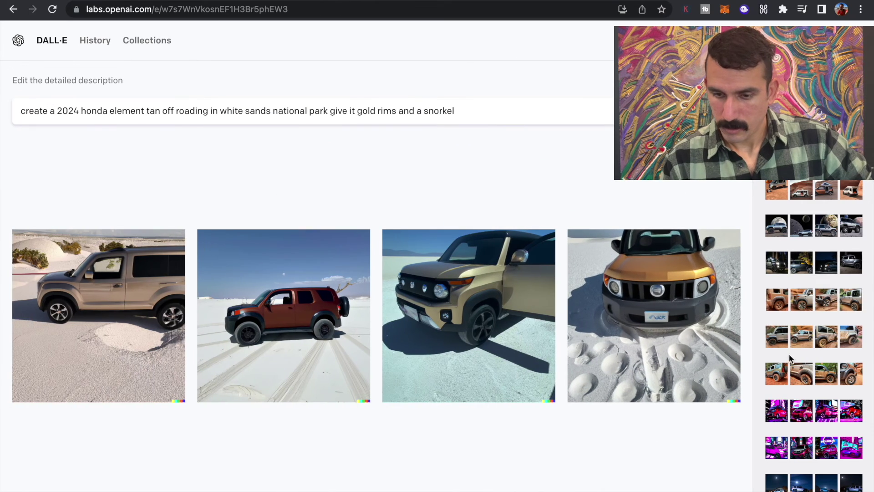
Step: Open an earlier moonlit silver Element generation from the history sidebar
scroll(794, 388, down, 10)
scroll(794, 388, down, 5)
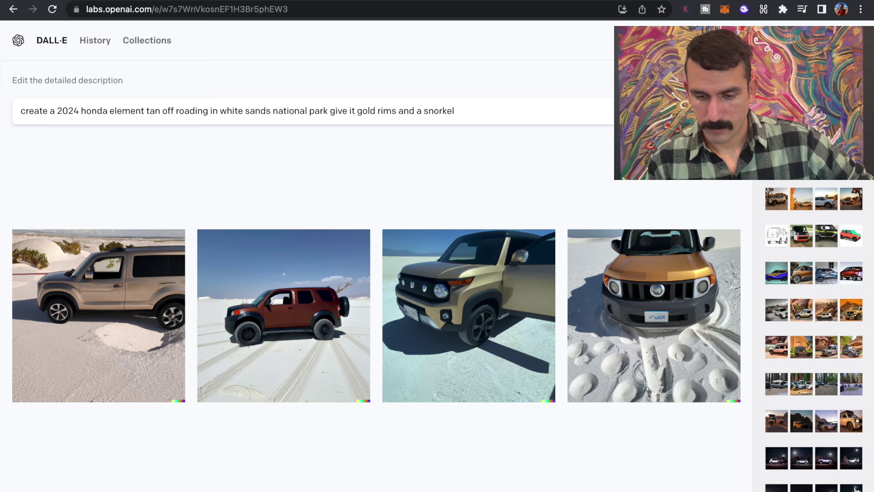
click(852, 469)
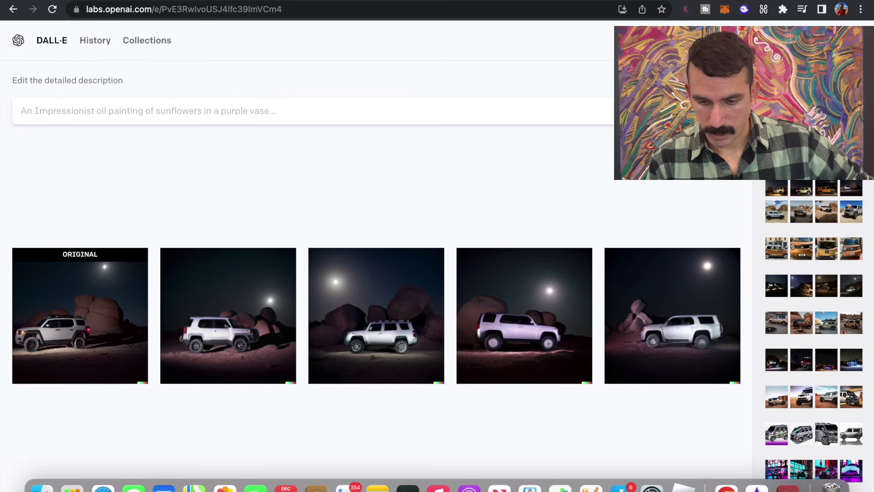
Step: Browse the Joshua Tree night, Hyundai N Vision 74 and cyberpunk history sets, ending on the Mars/Saturn set
click(796, 419)
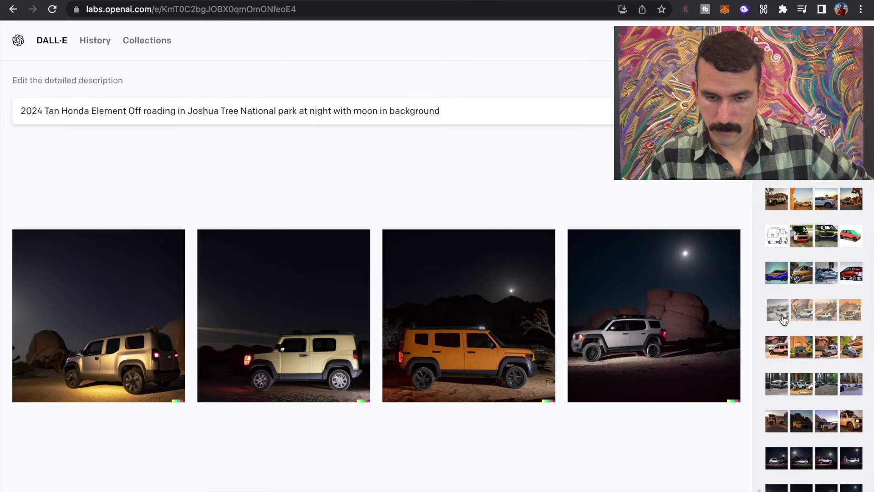
click(684, 332)
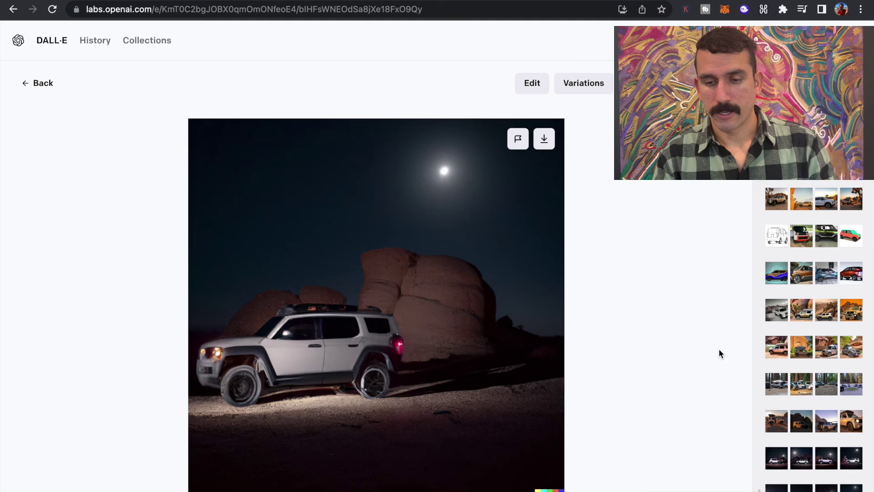
click(825, 284)
scroll(819, 241, up, 4)
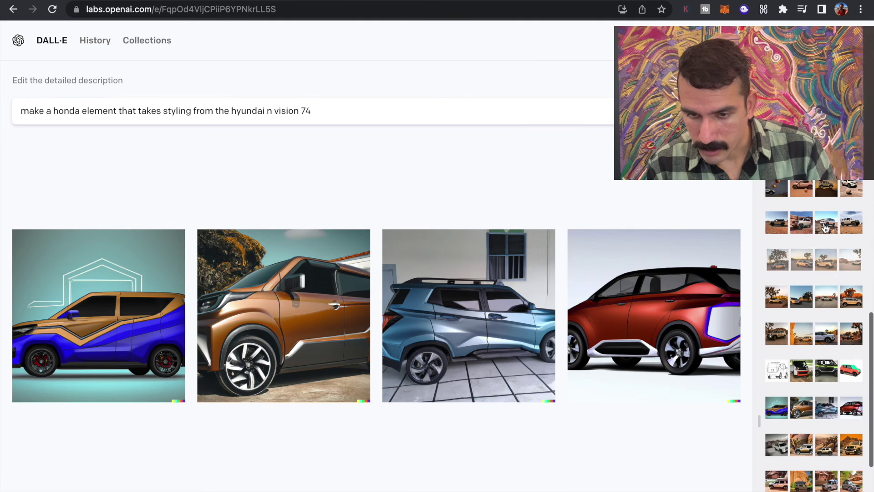
scroll(817, 203, up, 2)
click(815, 203)
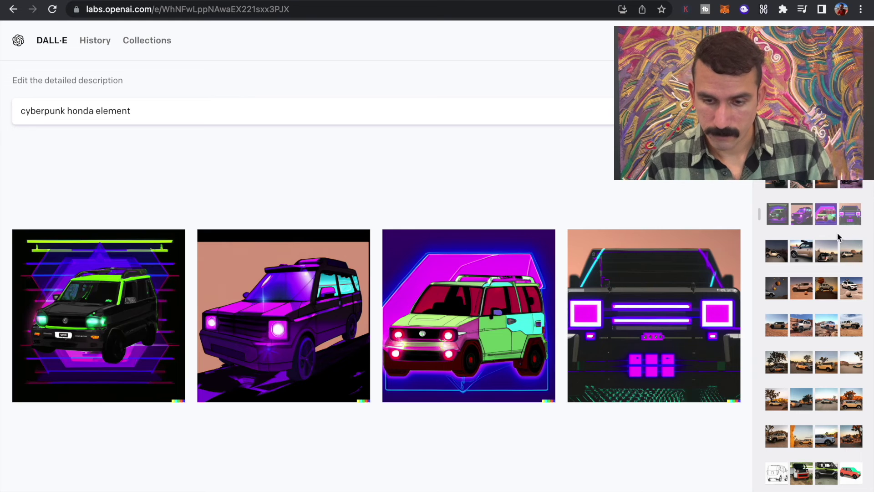
click(803, 258)
click(805, 286)
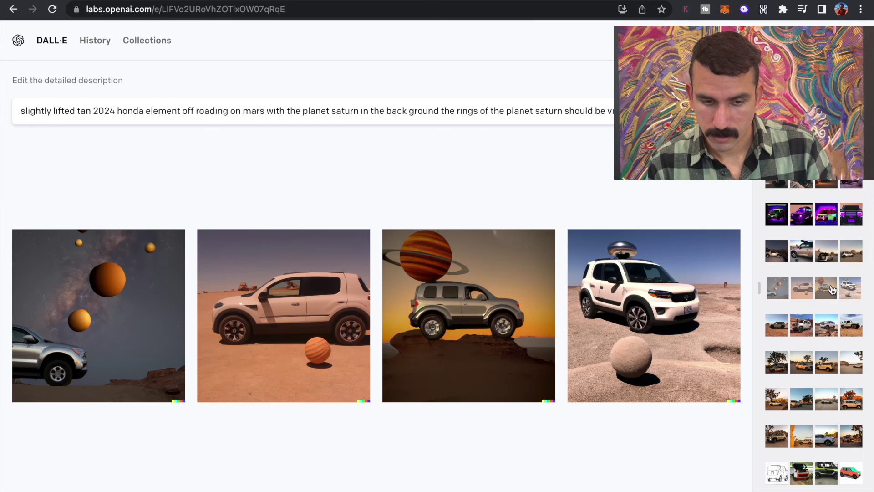
scroll(831, 290, up, 5)
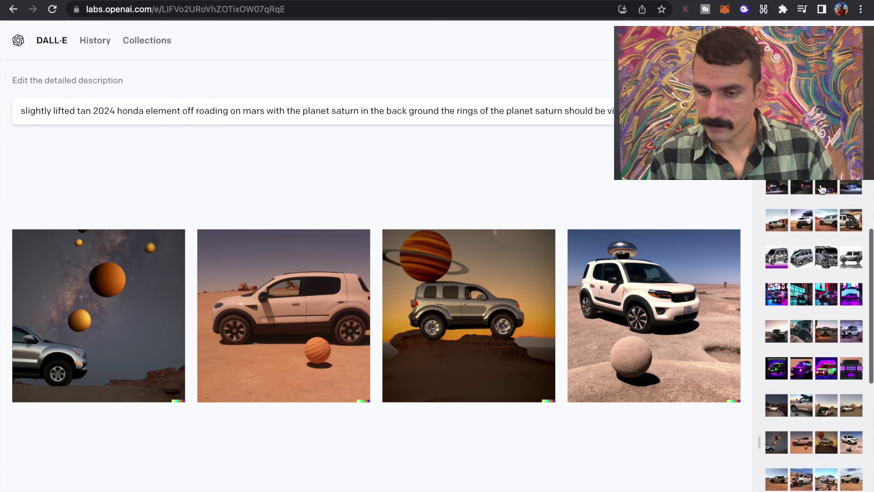
Step: Browse the Joshua Tree night and desert off-roading cyber truck sets, enlarging the fourth image
click(801, 253)
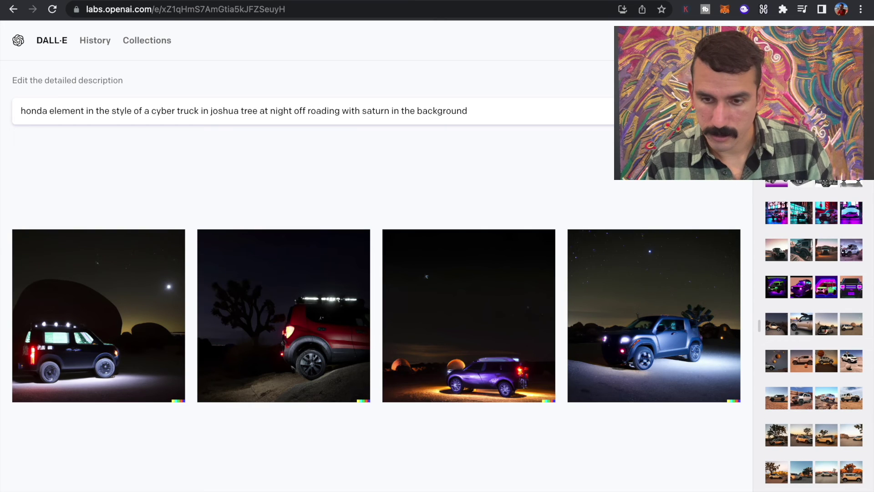
click(832, 228)
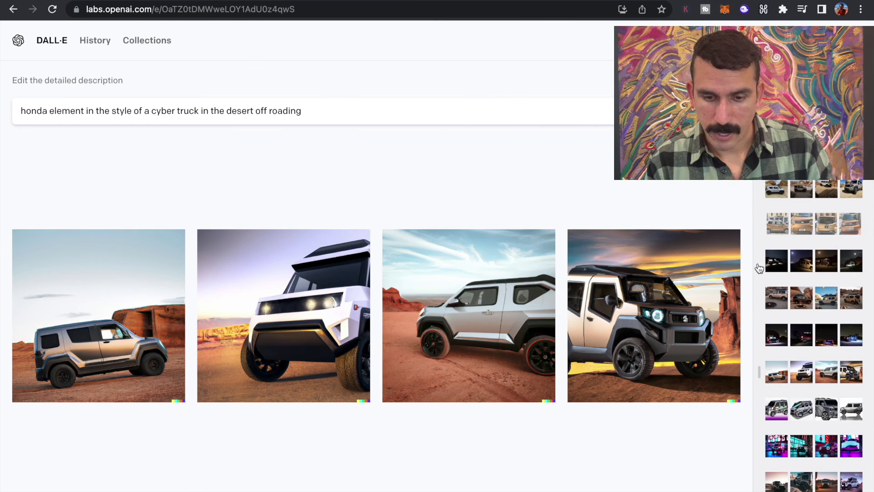
click(731, 273)
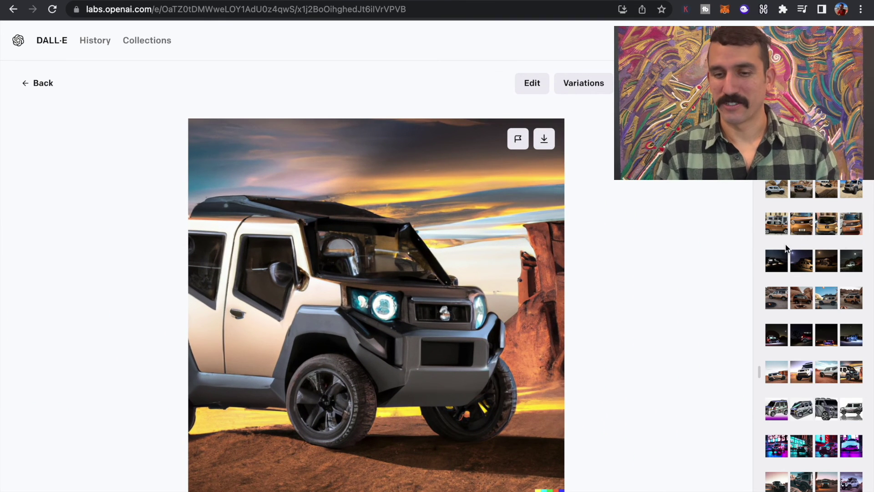
Step: Go through the cyberpunk Times Square sets and enlarge the second Times Square at night image
scroll(786, 248, down, 5)
click(848, 201)
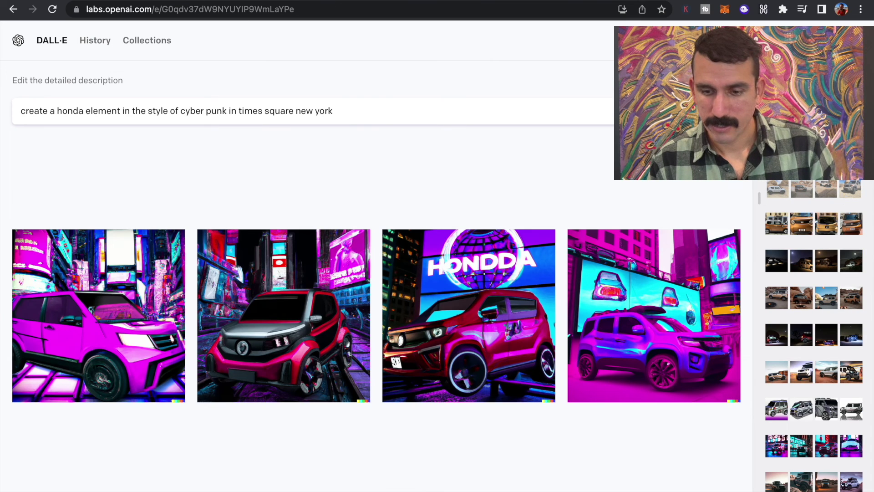
scroll(815, 291, down, 4)
click(852, 290)
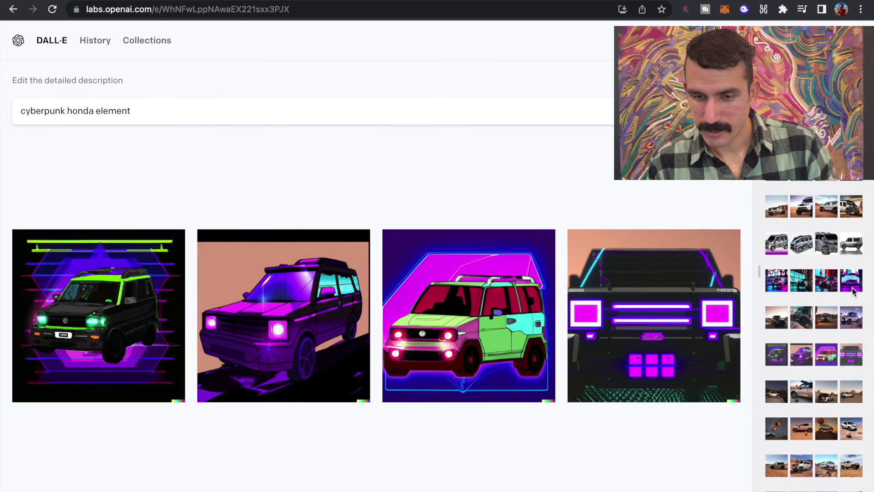
click(848, 300)
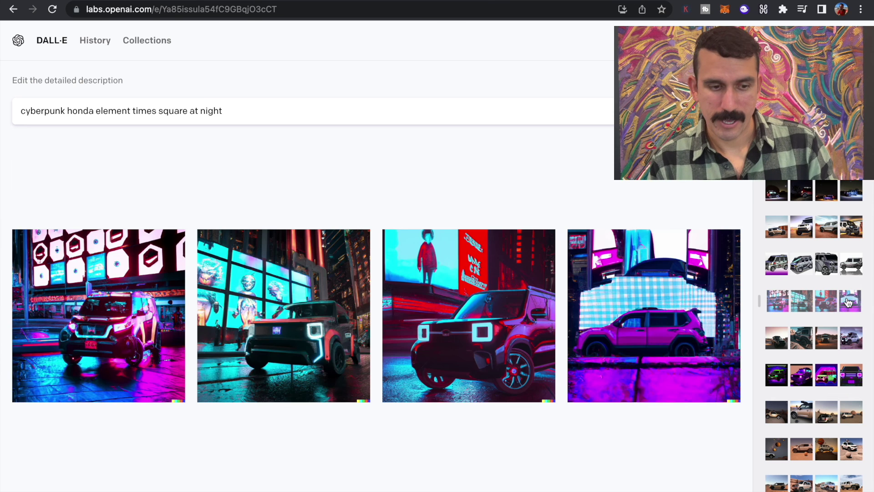
click(321, 308)
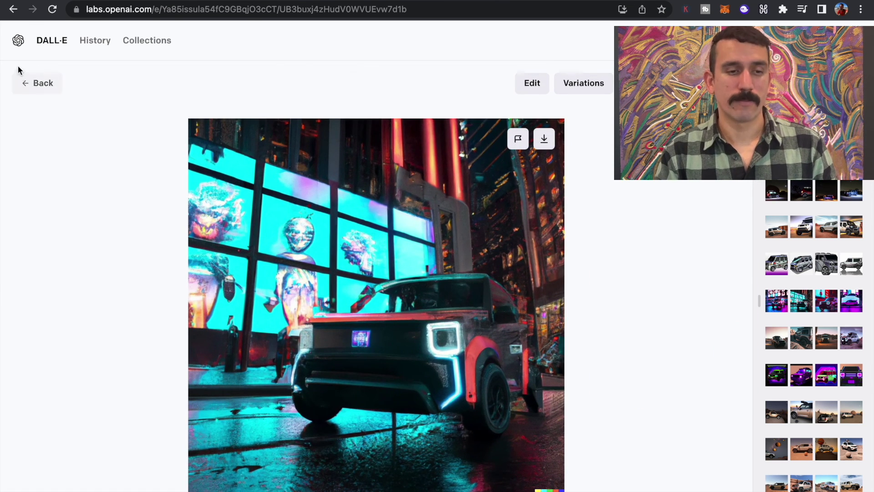